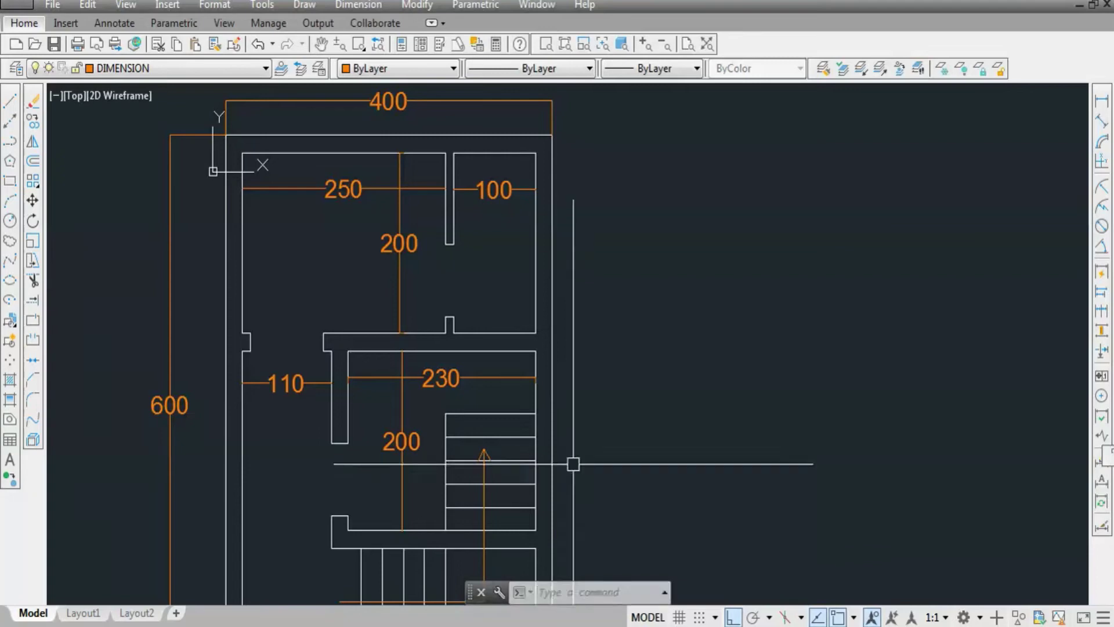
Zoom in on the lower wall and the entrance opening beside the staircase
{"action": "scroll", "coordinate": [375, 329], "scroll_direction": "down", "scroll_amount": 2}
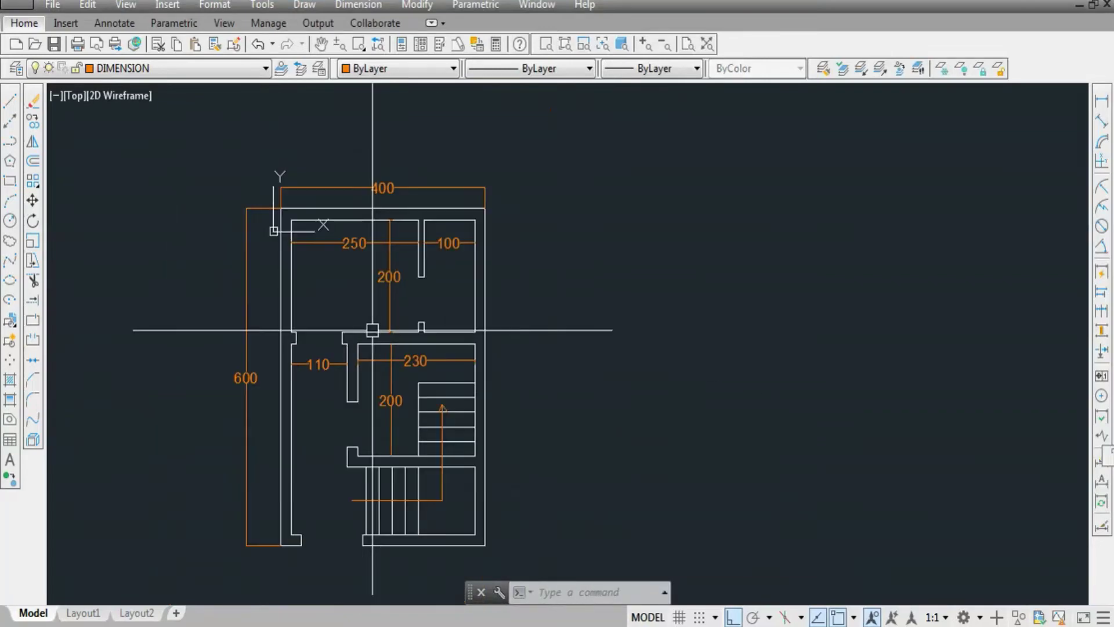
{"action": "scroll", "coordinate": [378, 403], "scroll_direction": "up", "scroll_amount": 2}
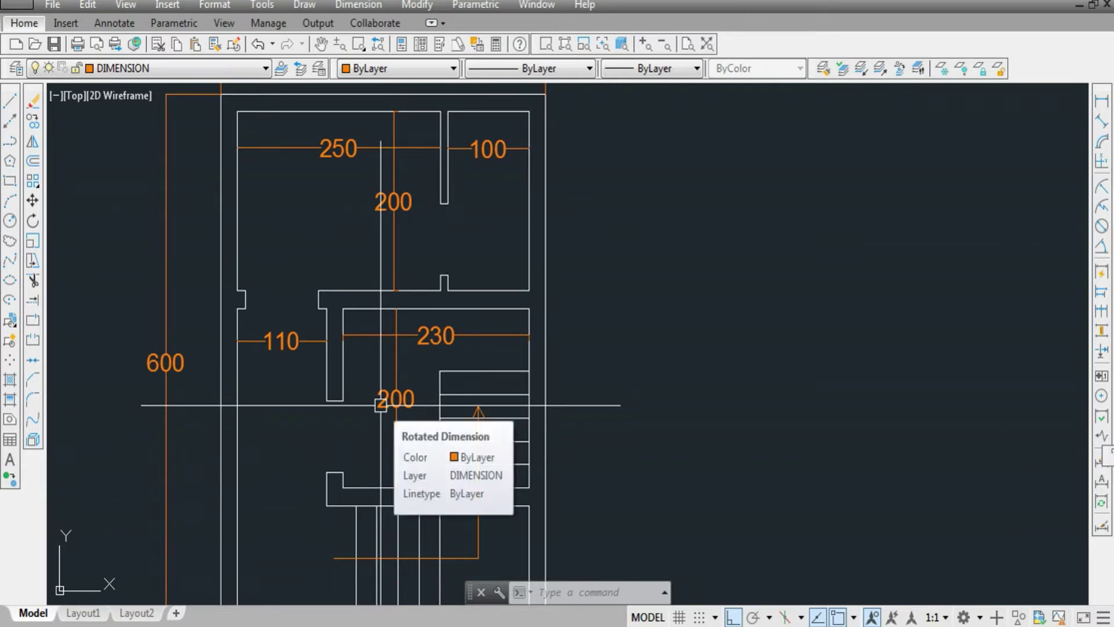
{"action": "scroll", "coordinate": [415, 346], "scroll_direction": "down", "scroll_amount": 2}
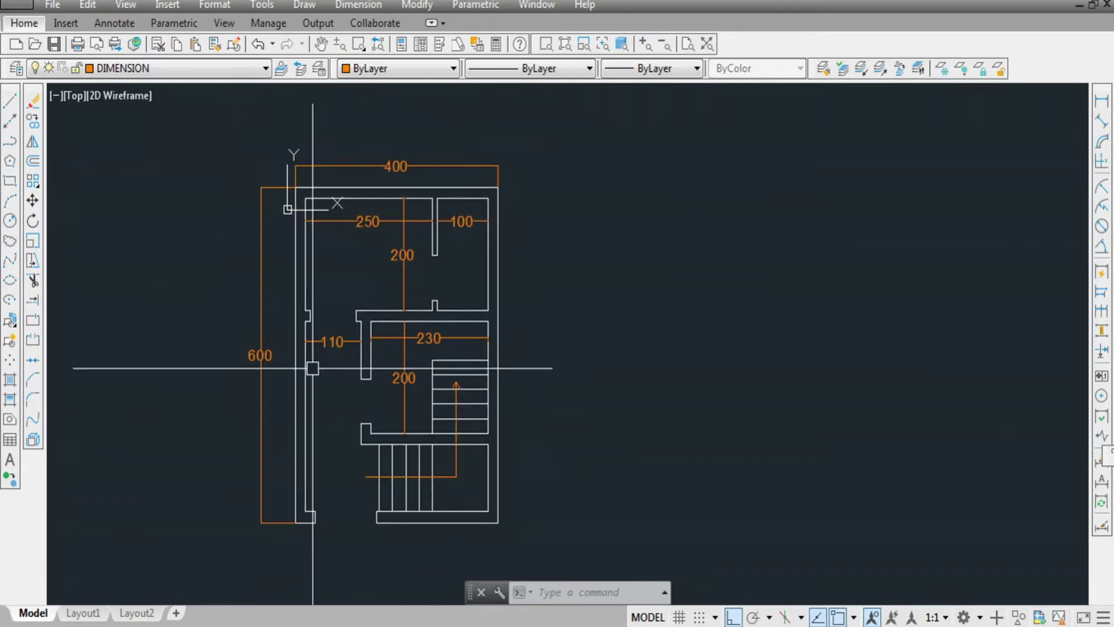
{"action": "scroll", "coordinate": [398, 491], "scroll_direction": "up", "scroll_amount": 2}
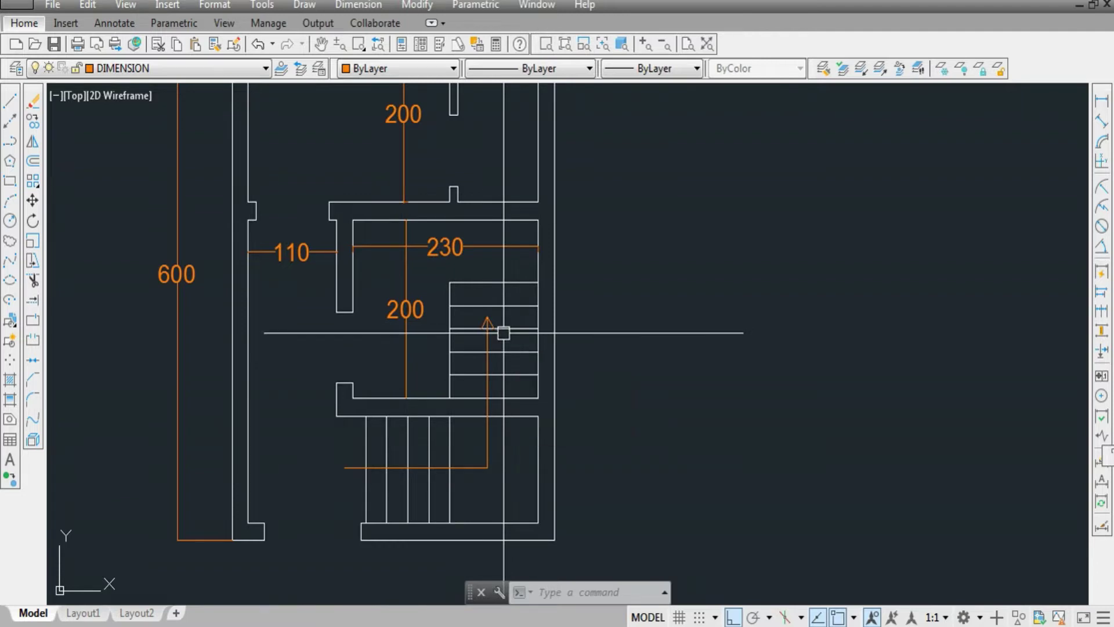
{"action": "scroll", "coordinate": [436, 455], "scroll_direction": "down", "scroll_amount": 2}
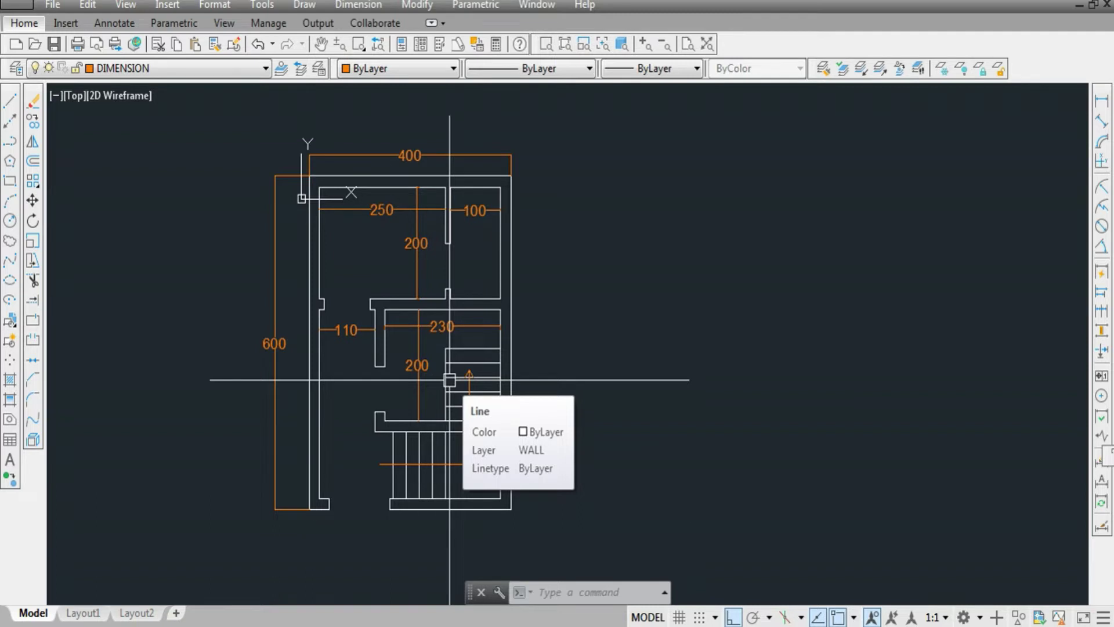
{"action": "scroll", "coordinate": [348, 511], "scroll_direction": "up", "scroll_amount": 4}
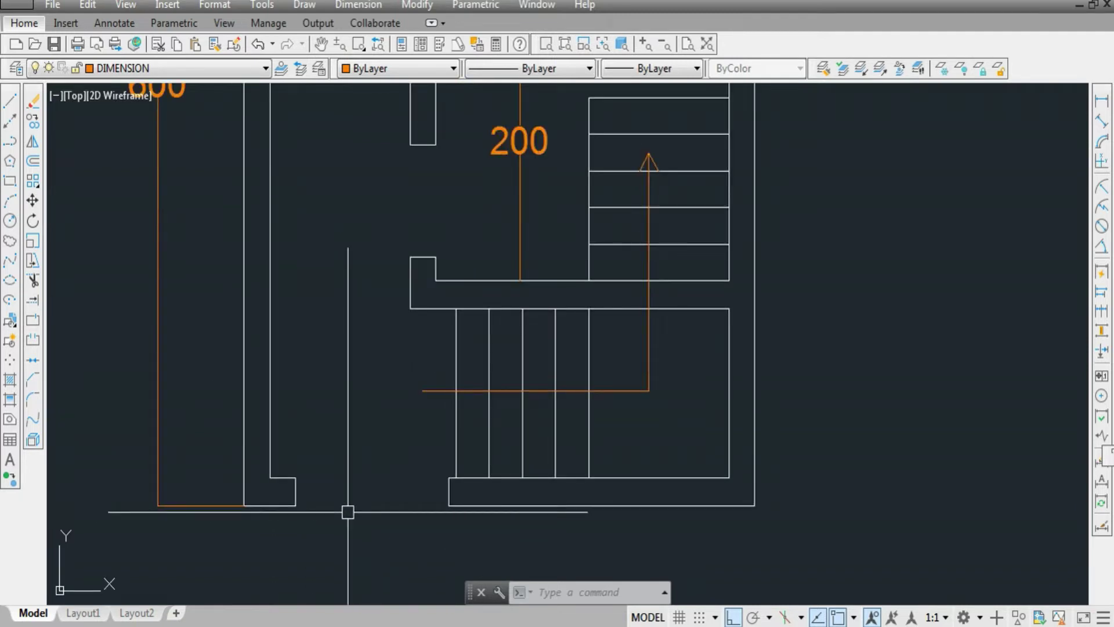
Set DOOR as the current layer and zoom into the entrance area
{"action": "left_click", "coordinate": [255, 72]}
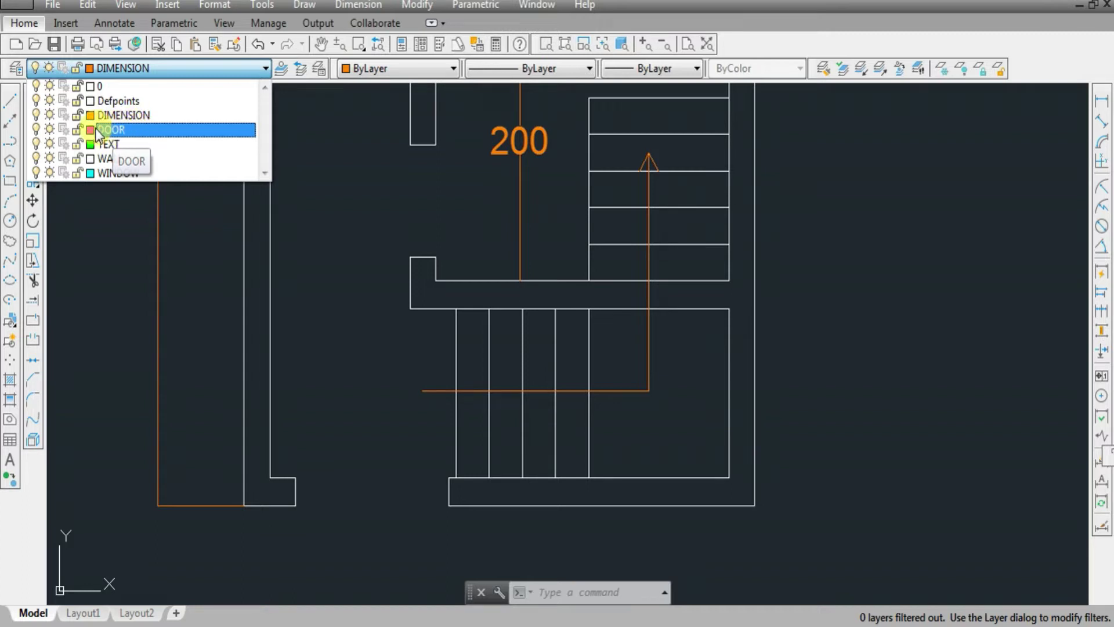
{"action": "left_click", "coordinate": [135, 140]}
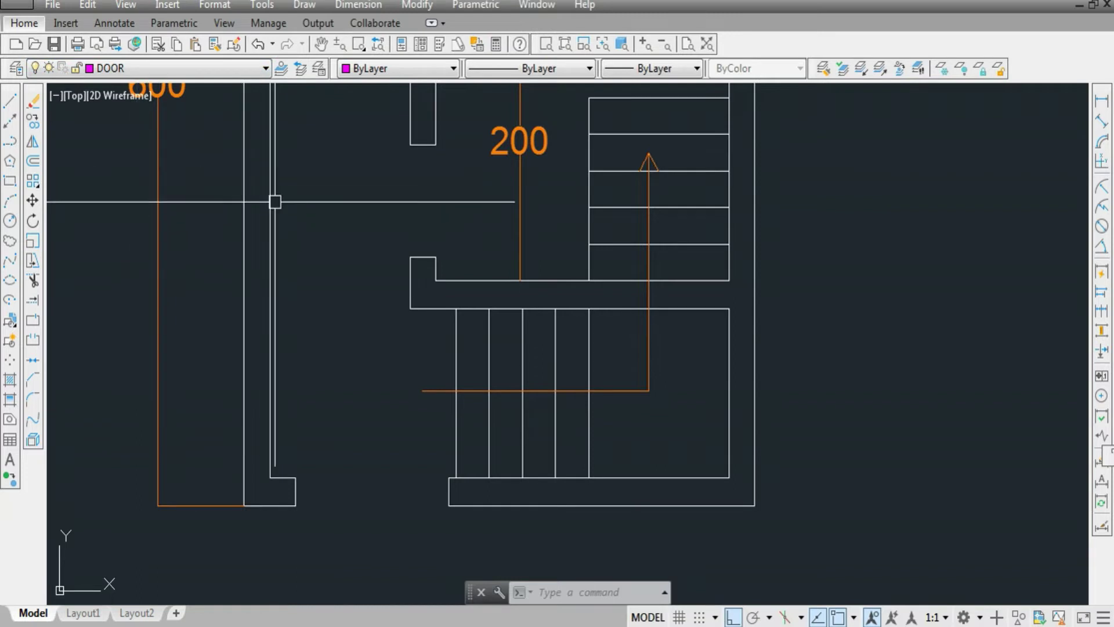
{"action": "scroll", "coordinate": [256, 269], "scroll_direction": "down", "scroll_amount": 2}
{"action": "scroll", "coordinate": [261, 406], "scroll_direction": "up", "scroll_amount": 4}
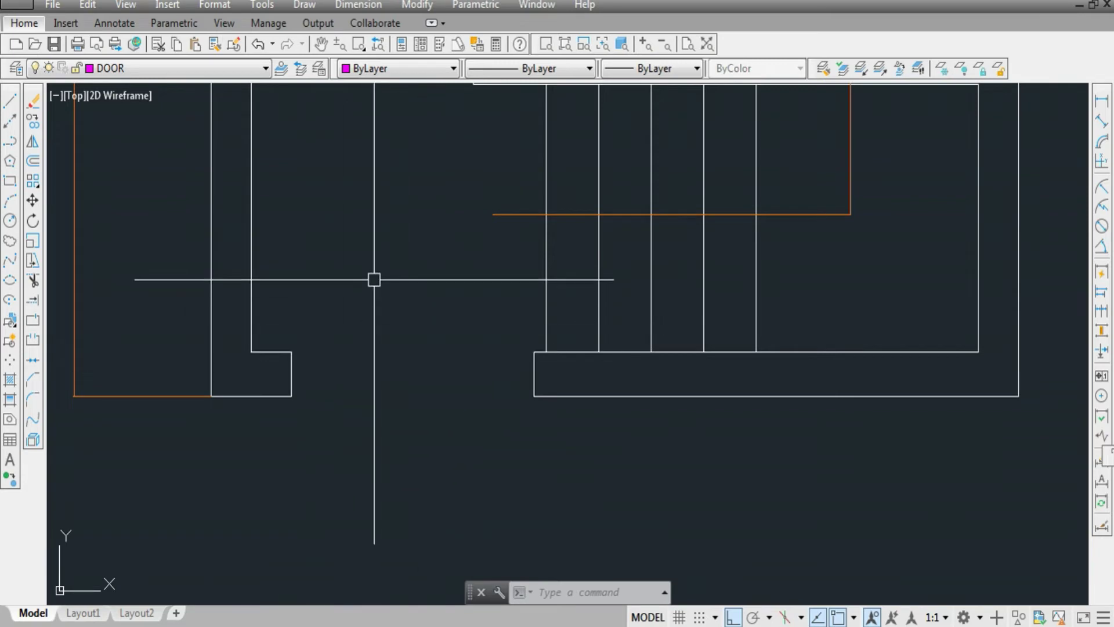
{"action": "left_click", "coordinate": [1102, 103]}
{"action": "left_click", "coordinate": [534, 396]}
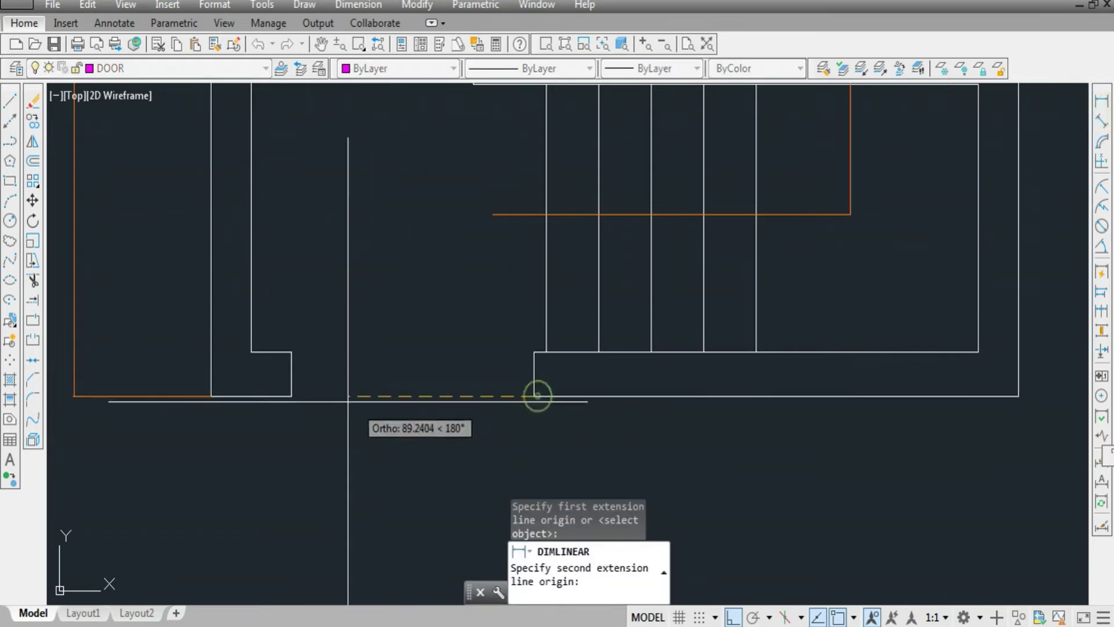
{"action": "left_click", "coordinate": [291, 397]}
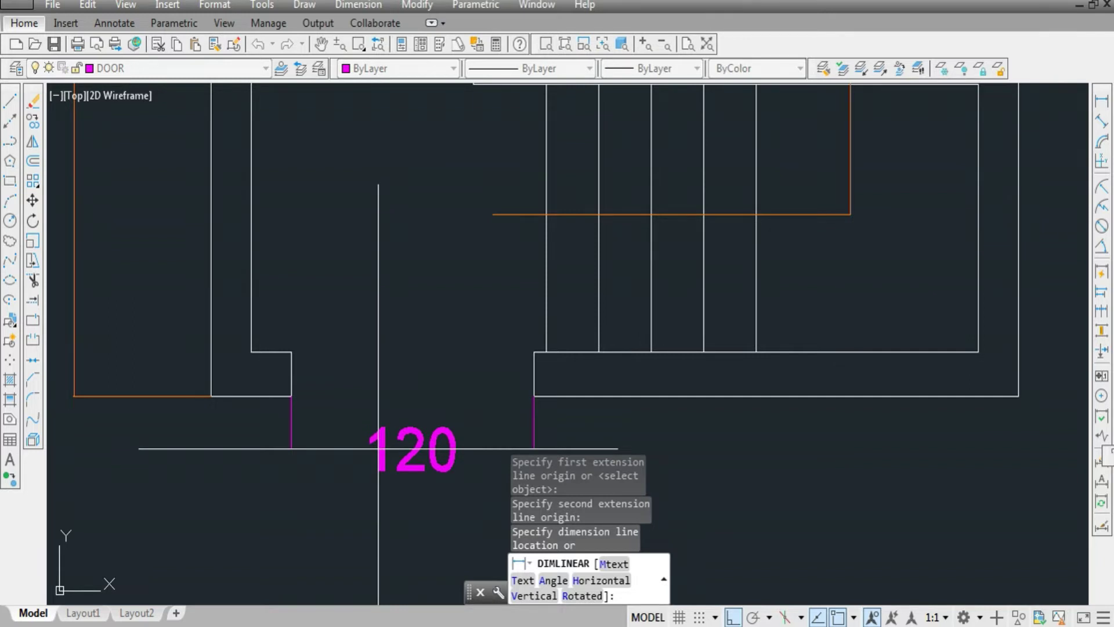
{"action": "key", "text": "Escape"}
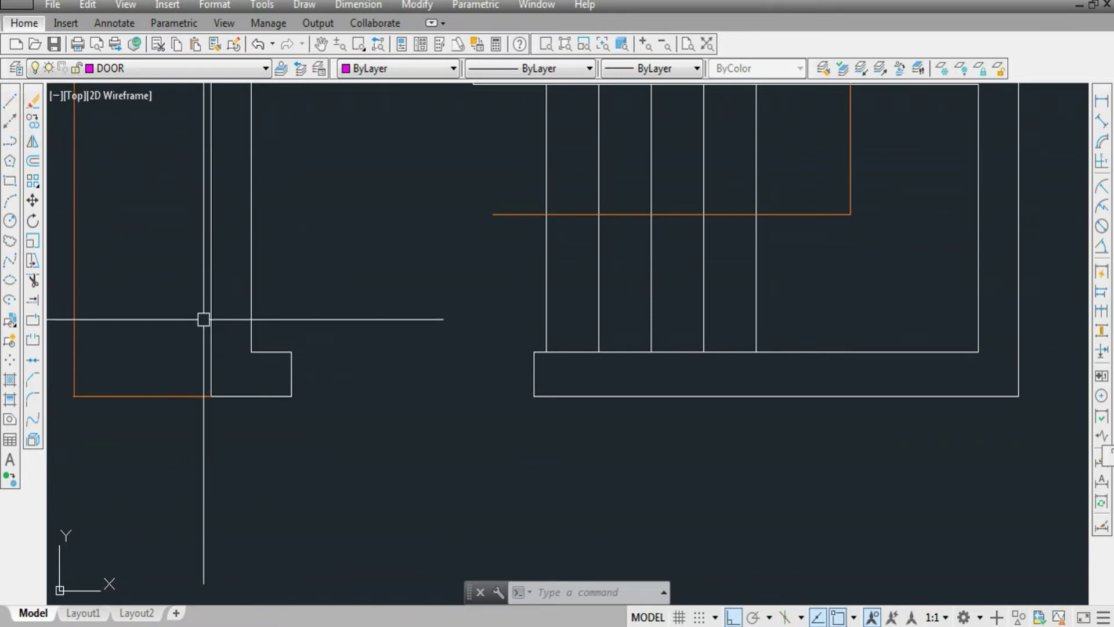
Draw the left door leaf from the left jamb corner: 5 to the right, then 60 up
{"action": "type", "text": "1"}
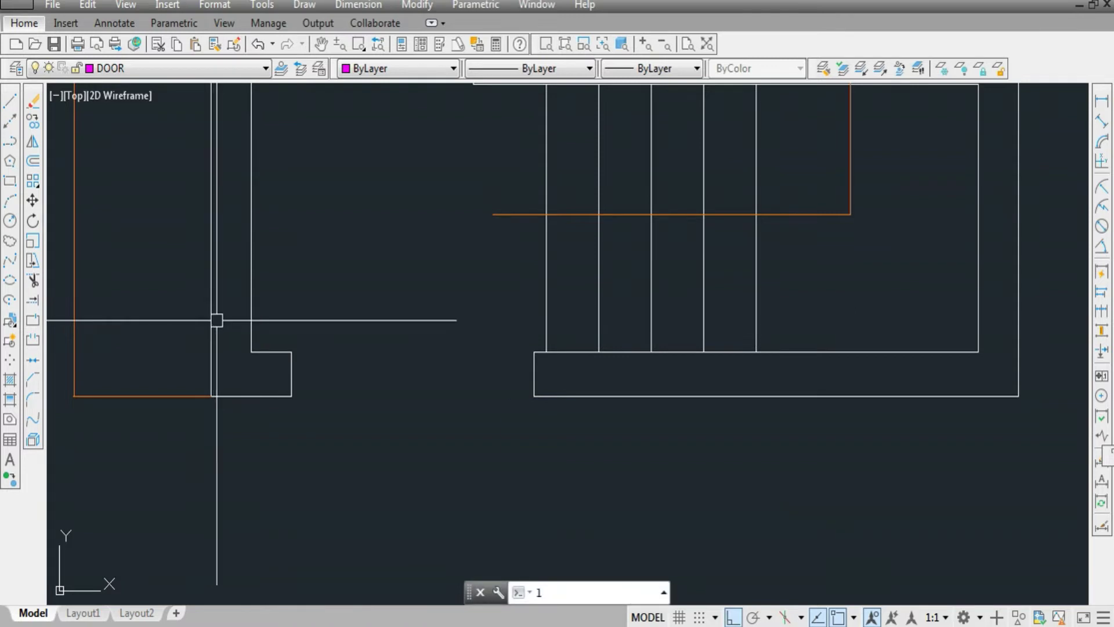
{"action": "left_click", "coordinate": [541, 412]}
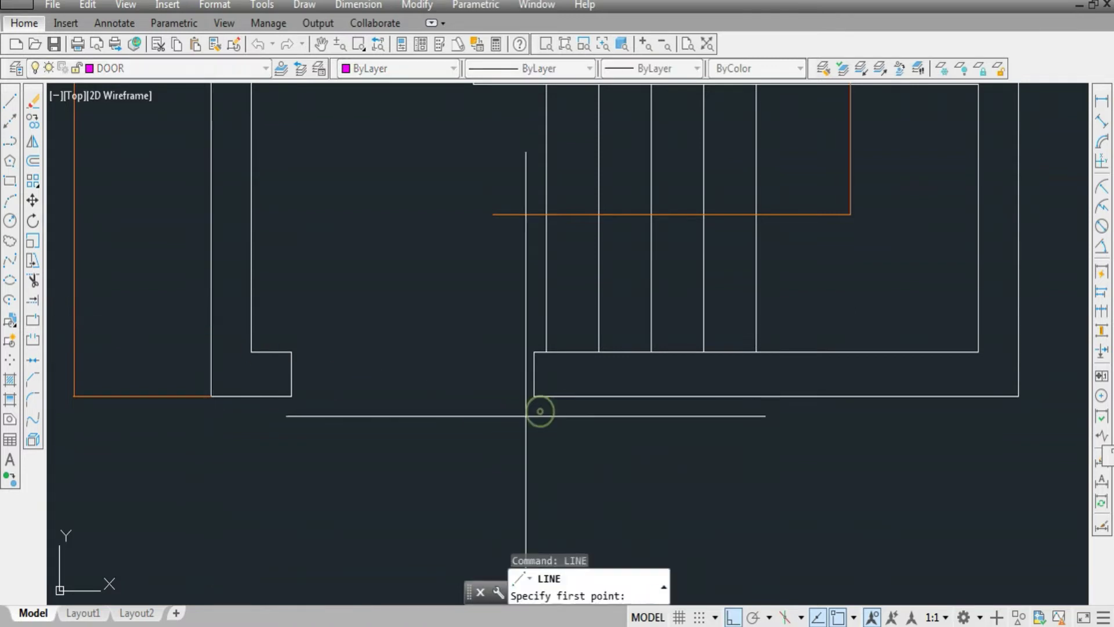
{"action": "scroll", "coordinate": [288, 420], "scroll_direction": "up", "scroll_amount": 2}
{"action": "left_click", "coordinate": [297, 381]}
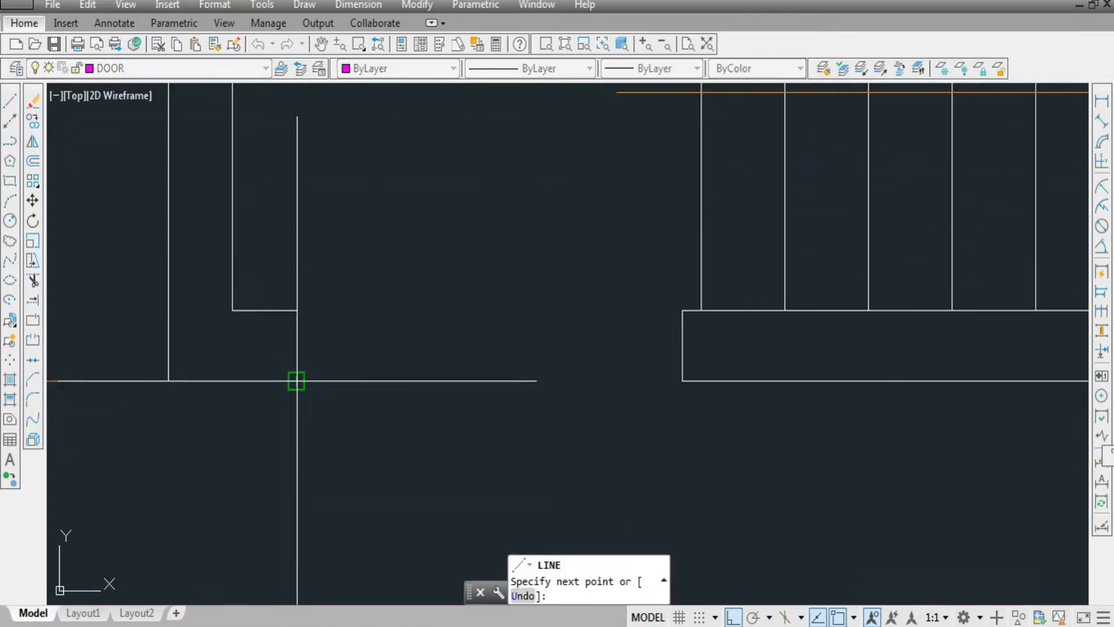
{"action": "scroll", "coordinate": [316, 384], "scroll_direction": "up", "scroll_amount": 4}
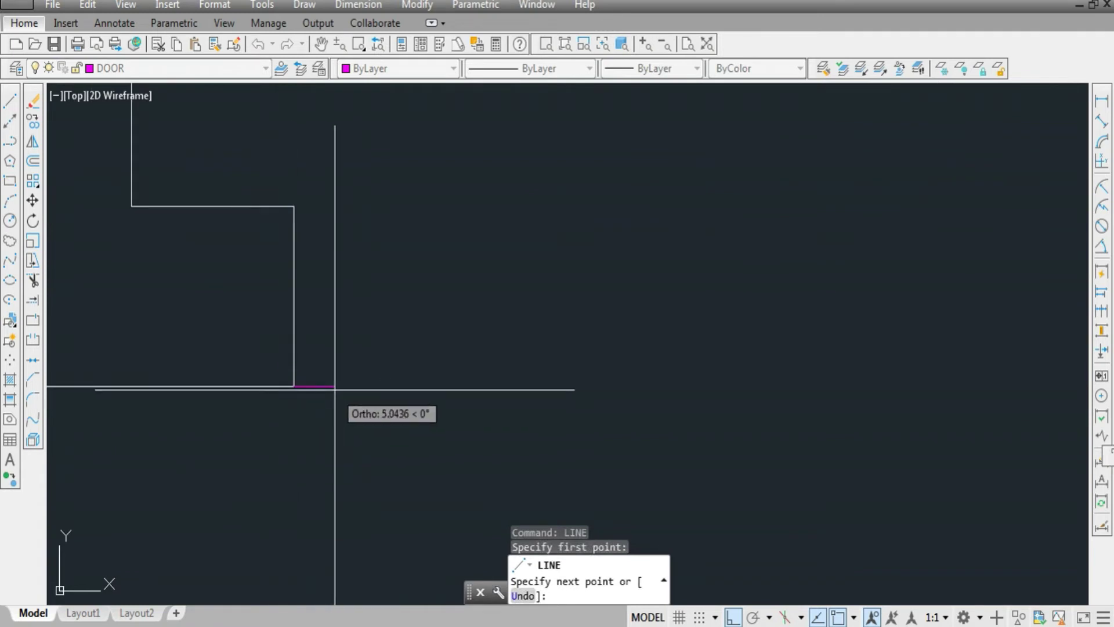
{"action": "type", "text": "5"}
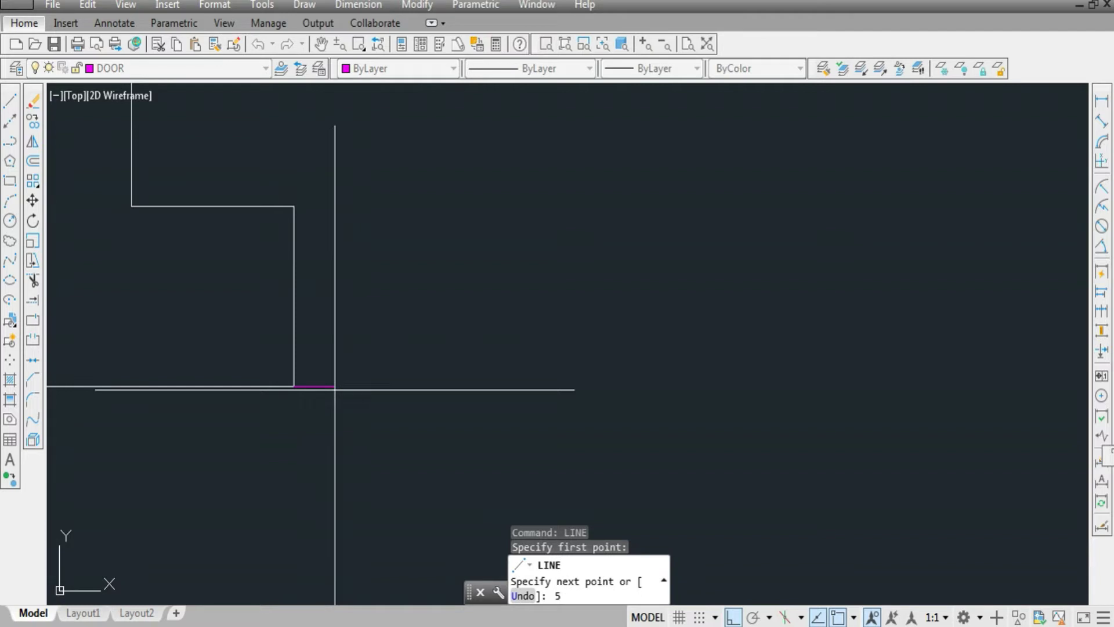
{"action": "key", "text": "Return"}
{"action": "scroll", "coordinate": [341, 452], "scroll_direction": "down", "scroll_amount": 4}
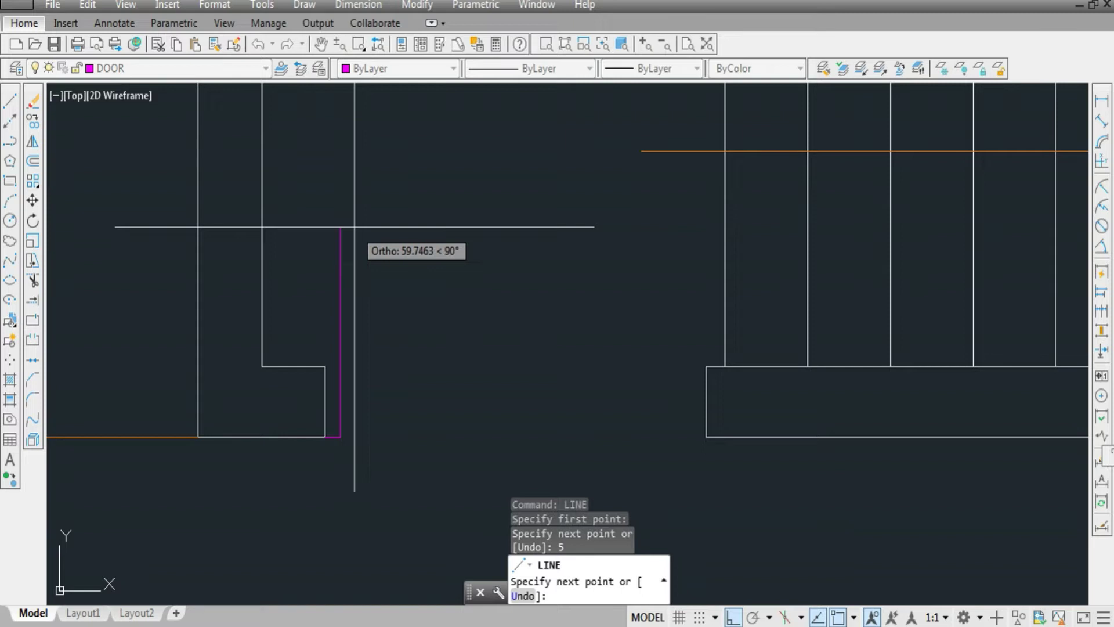
{"action": "type", "text": "60"}
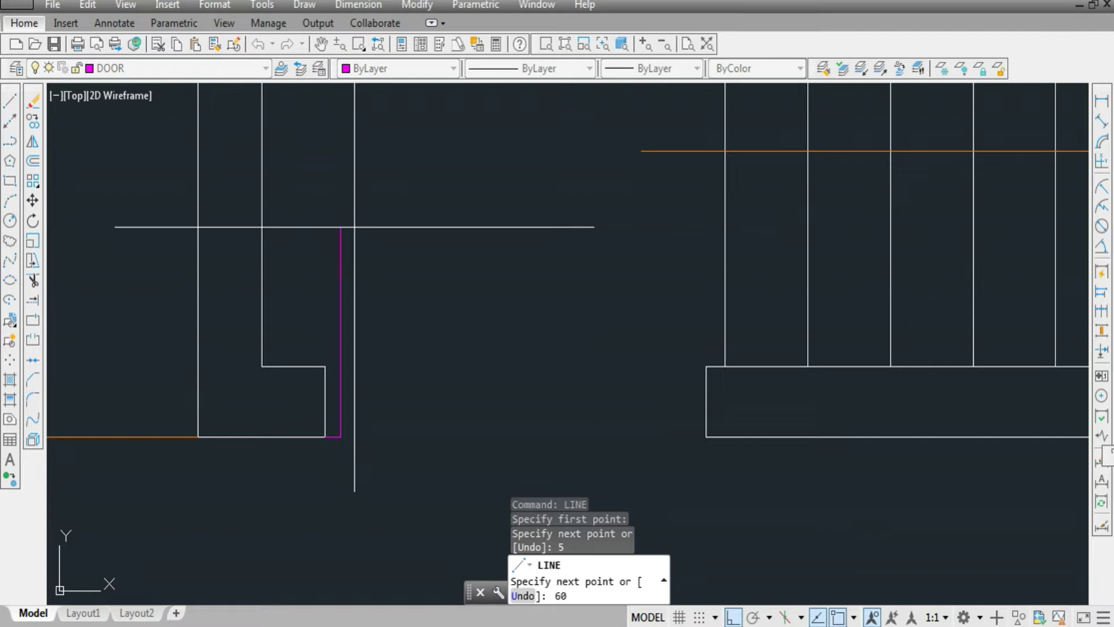
{"action": "key", "text": "Return"}
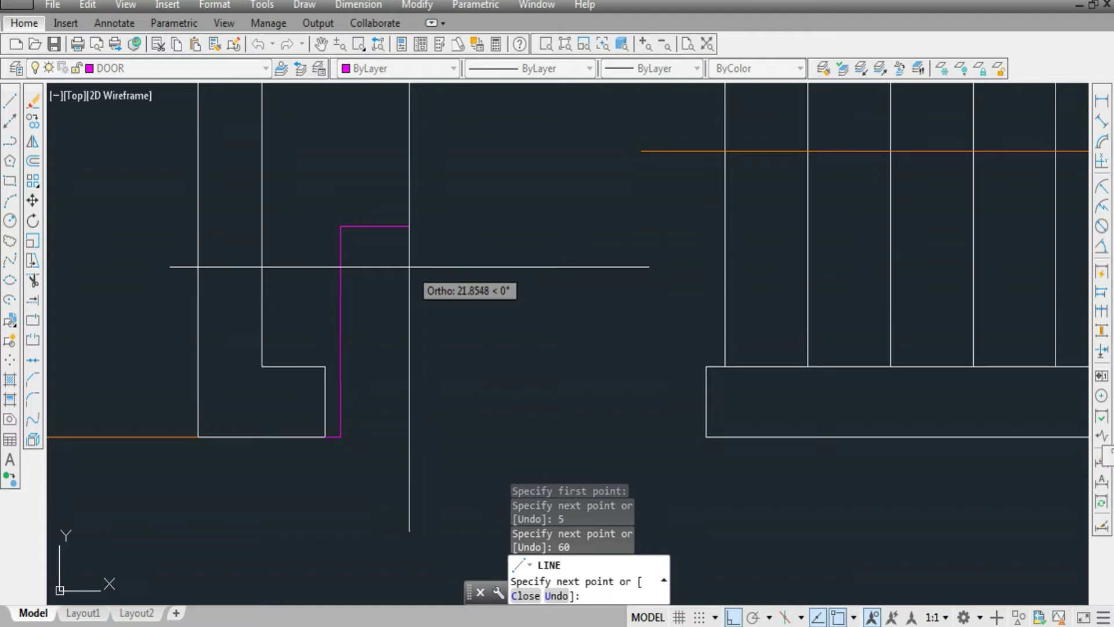
{"action": "key", "text": "Return"}
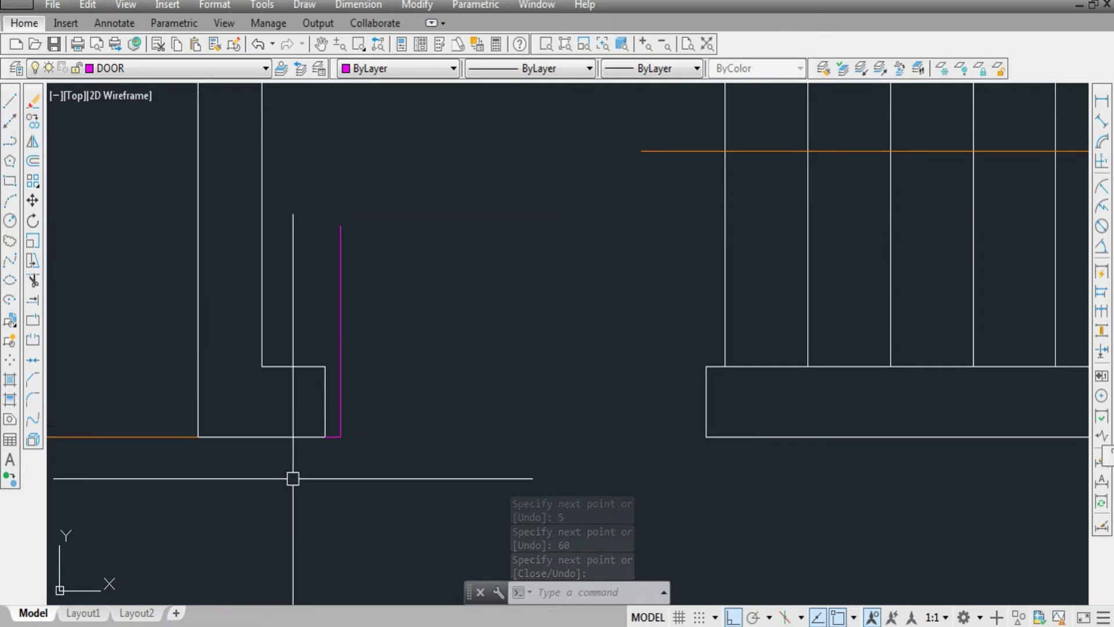
{"action": "type", "text": "l"}
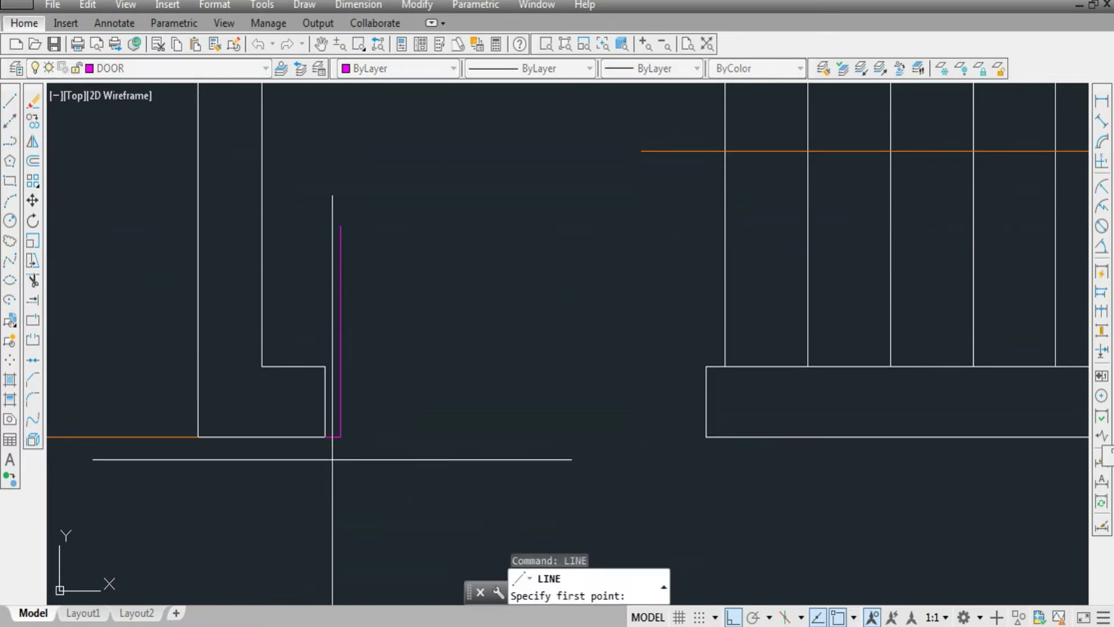
Draw a 55-unit horizontal line rightward from the door leaf's base
{"action": "scroll", "coordinate": [344, 455], "scroll_direction": "up", "scroll_amount": 4}
{"action": "left_click", "coordinate": [335, 405]}
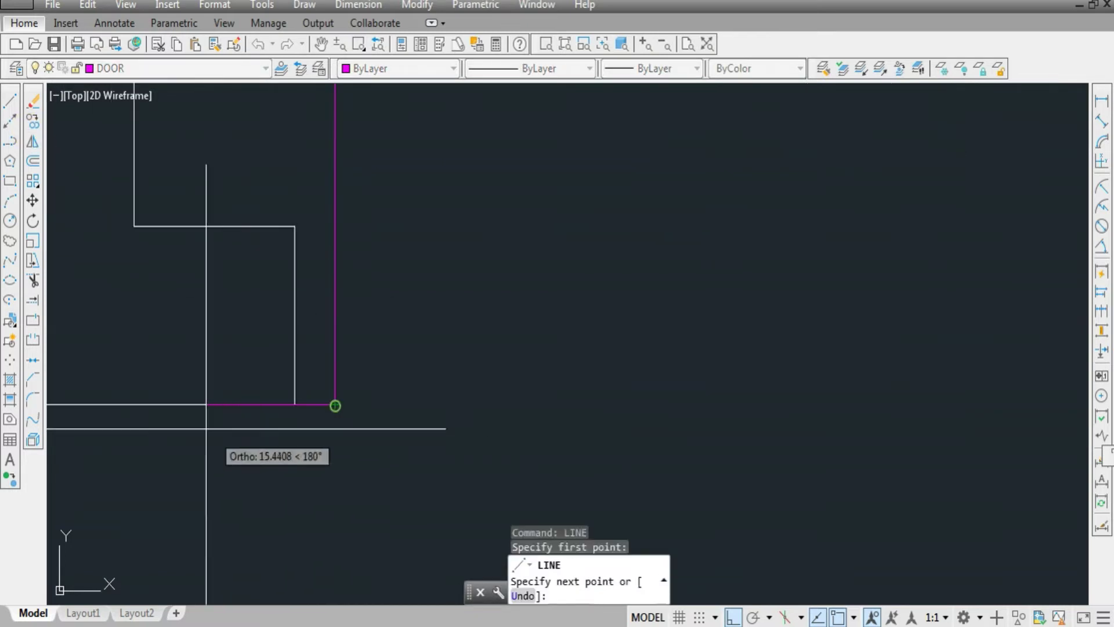
{"action": "scroll", "coordinate": [316, 432], "scroll_direction": "down", "scroll_amount": 4}
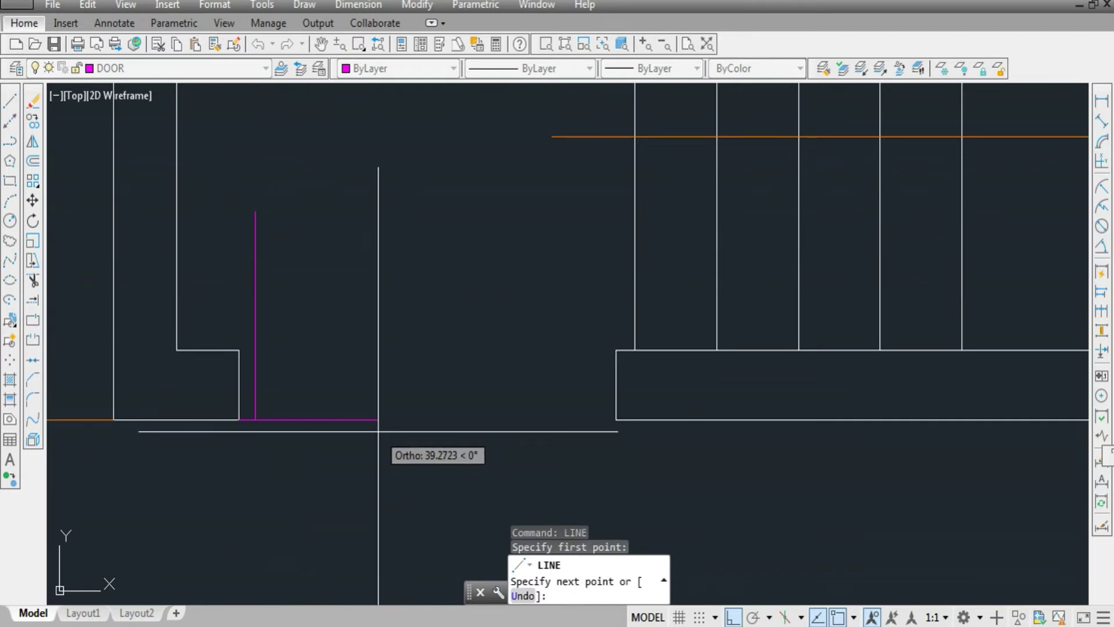
{"action": "type", "text": "55"}
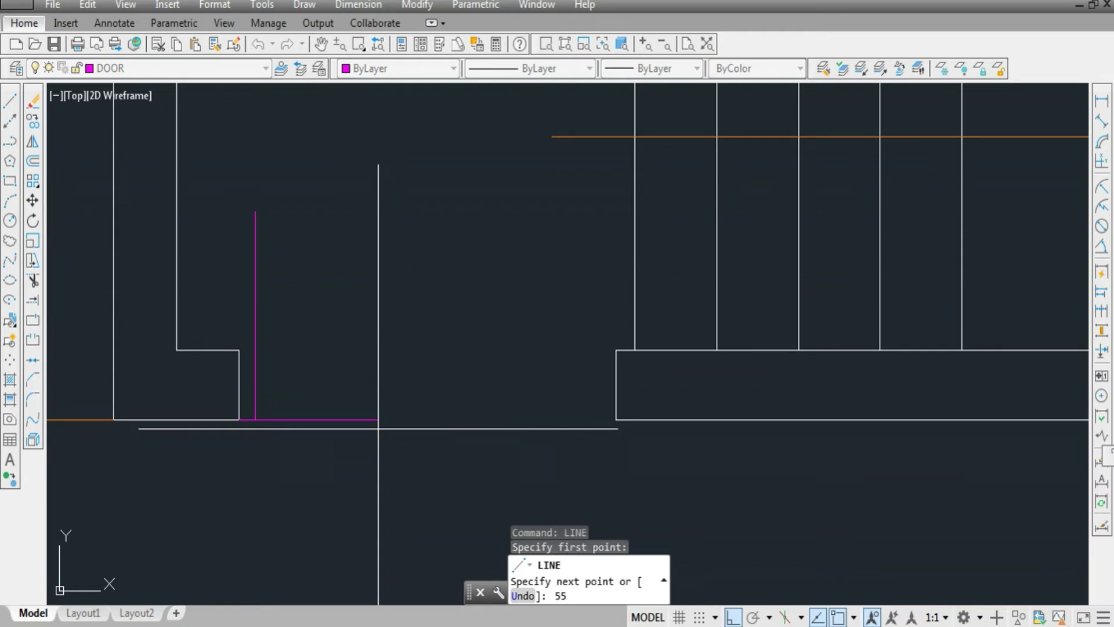
{"action": "key", "text": "Return"}
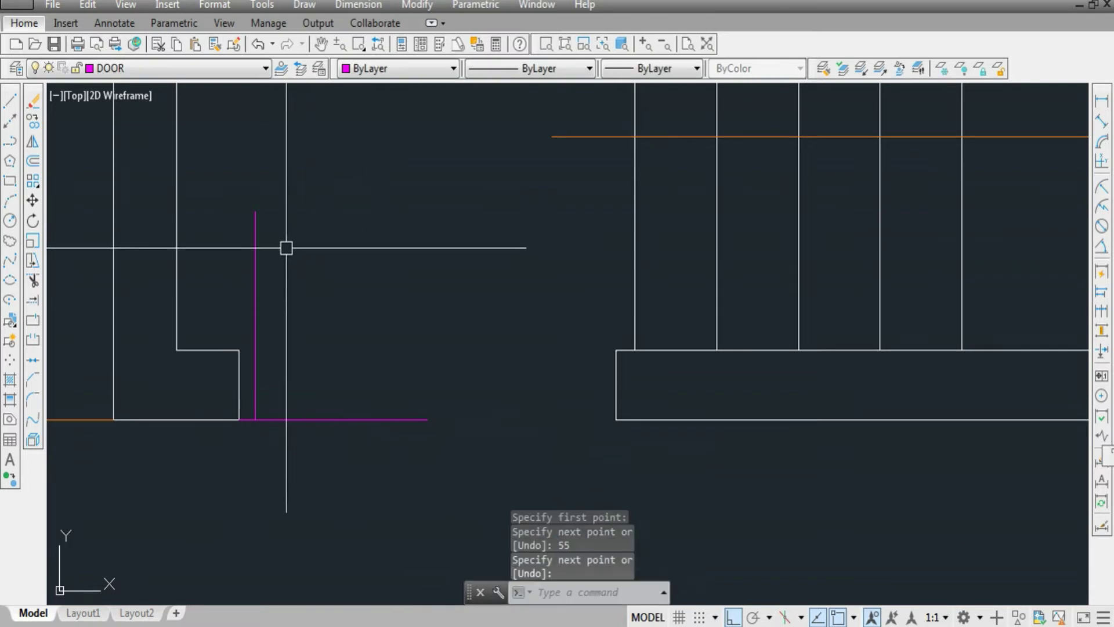
{"action": "scroll", "coordinate": [258, 235], "scroll_direction": "up", "scroll_amount": 2}
{"action": "scroll", "coordinate": [253, 197], "scroll_direction": "down", "scroll_amount": 2}
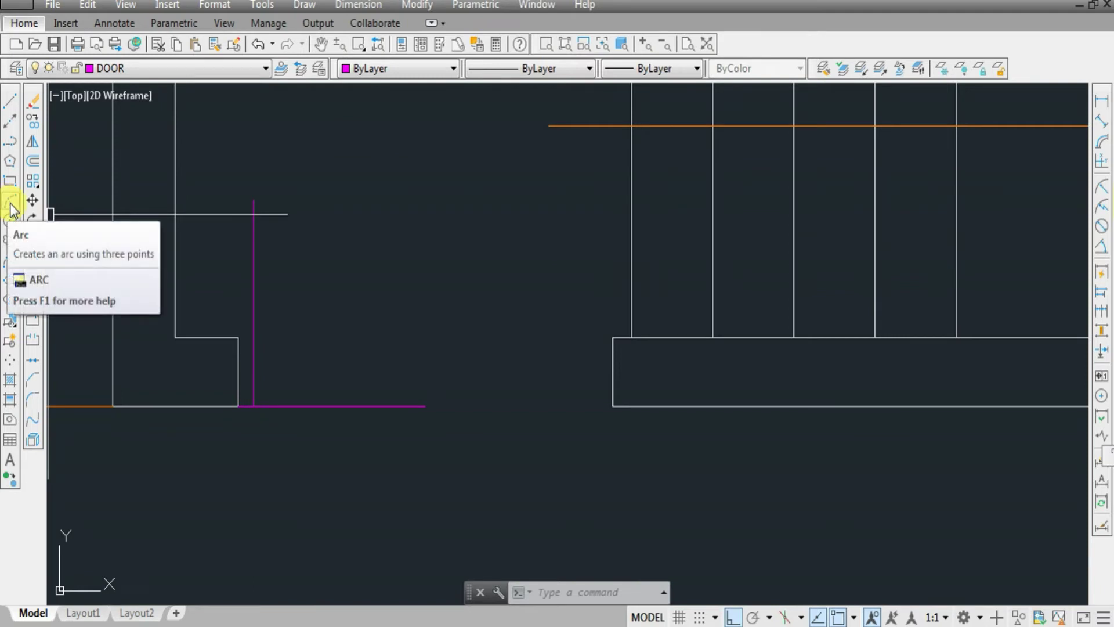
With Ortho off, draw a three-point swing arc from the leaf's top to the base line's end
{"action": "type", "text": "A"}
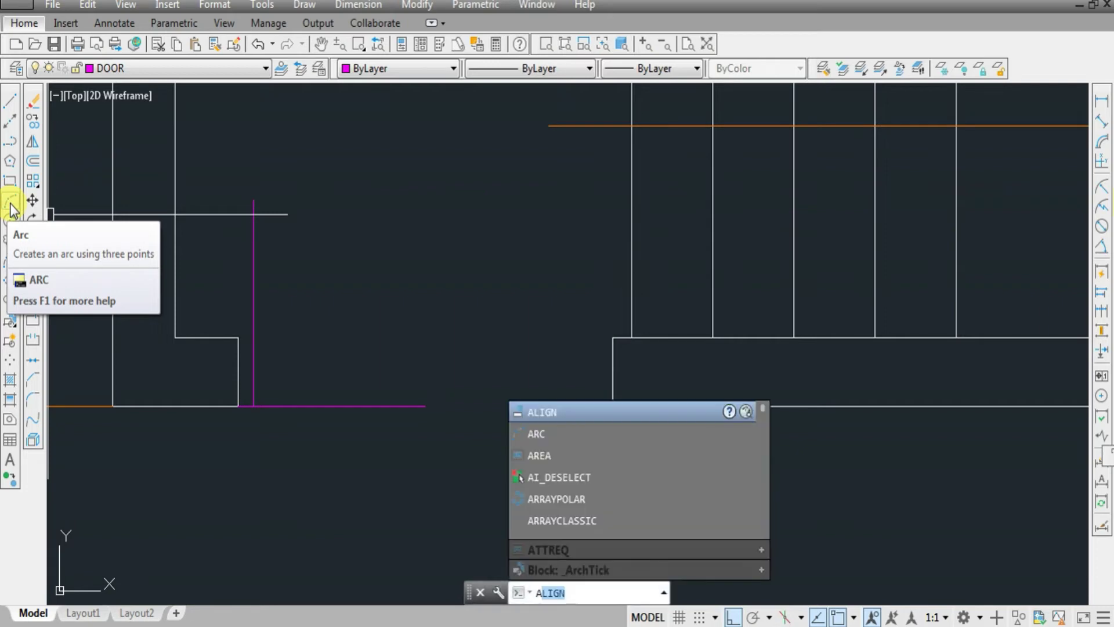
{"action": "type", "text": "RC"}
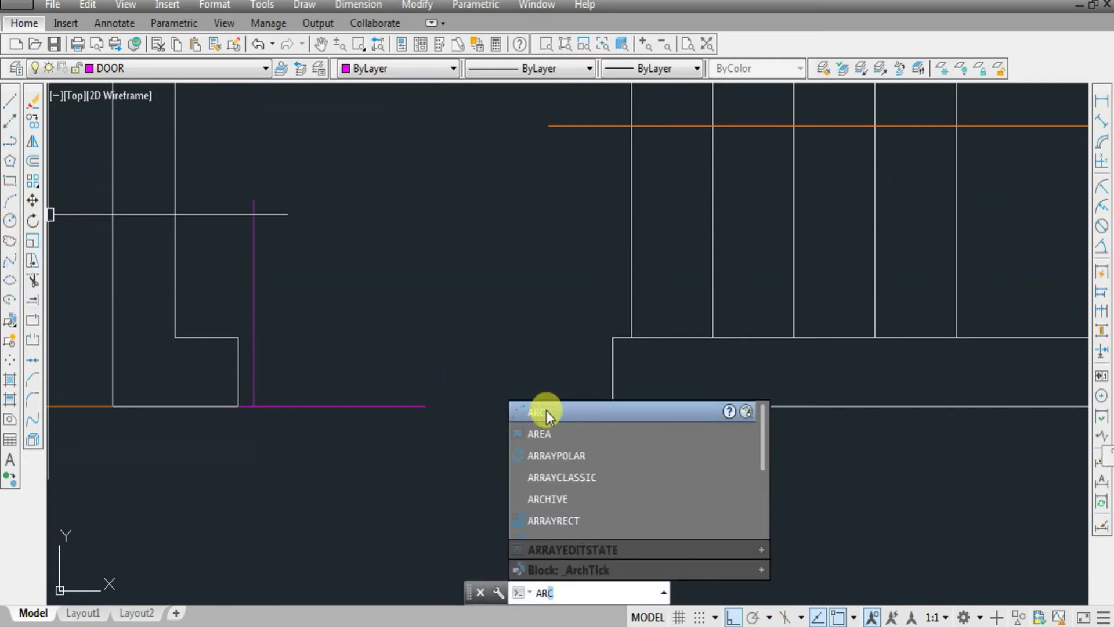
{"action": "left_click", "coordinate": [545, 410]}
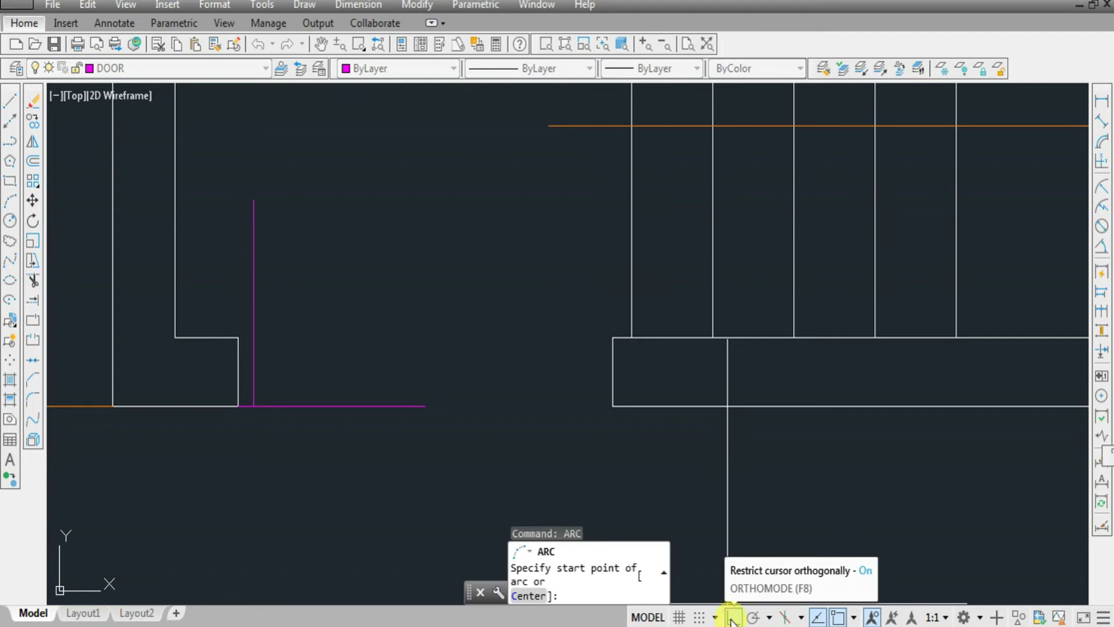
{"action": "left_click", "coordinate": [732, 618]}
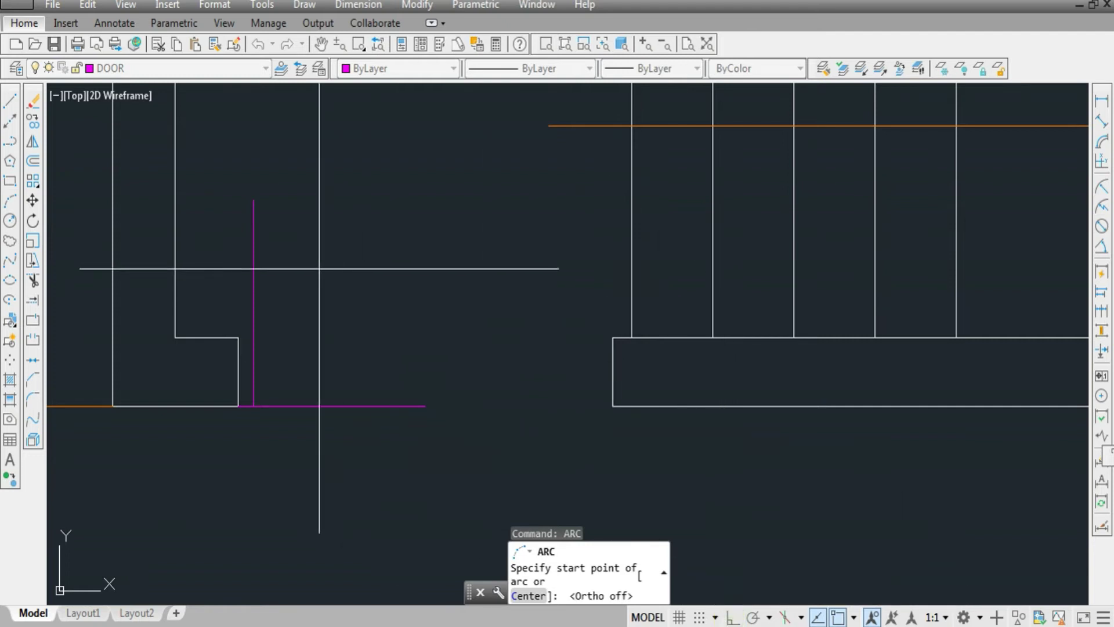
{"action": "left_click", "coordinate": [253, 200]}
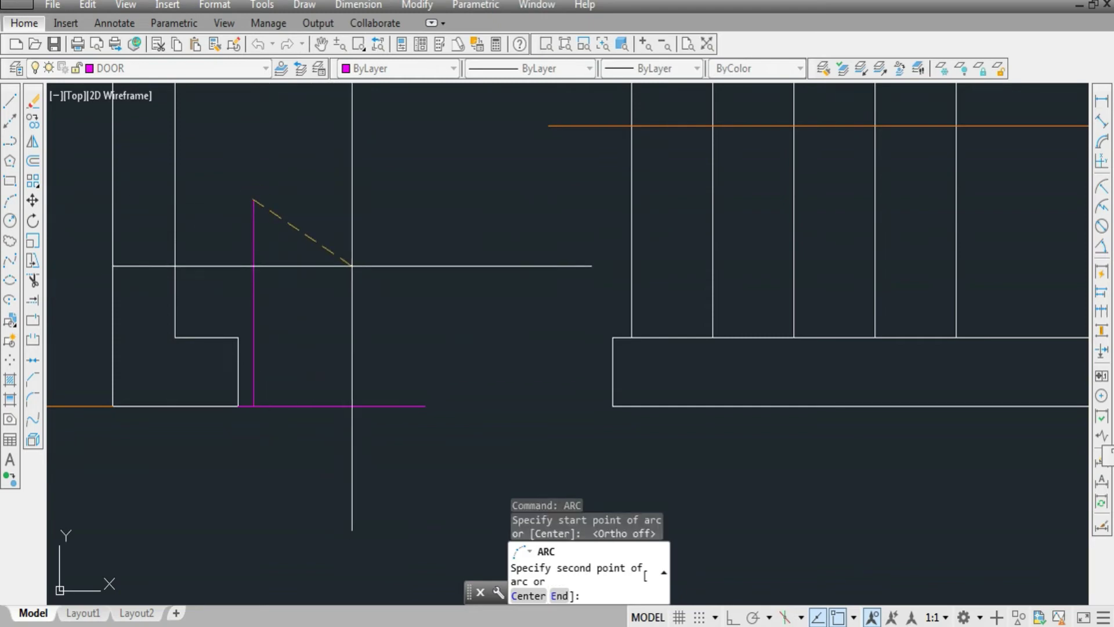
{"action": "left_click", "coordinate": [360, 267]}
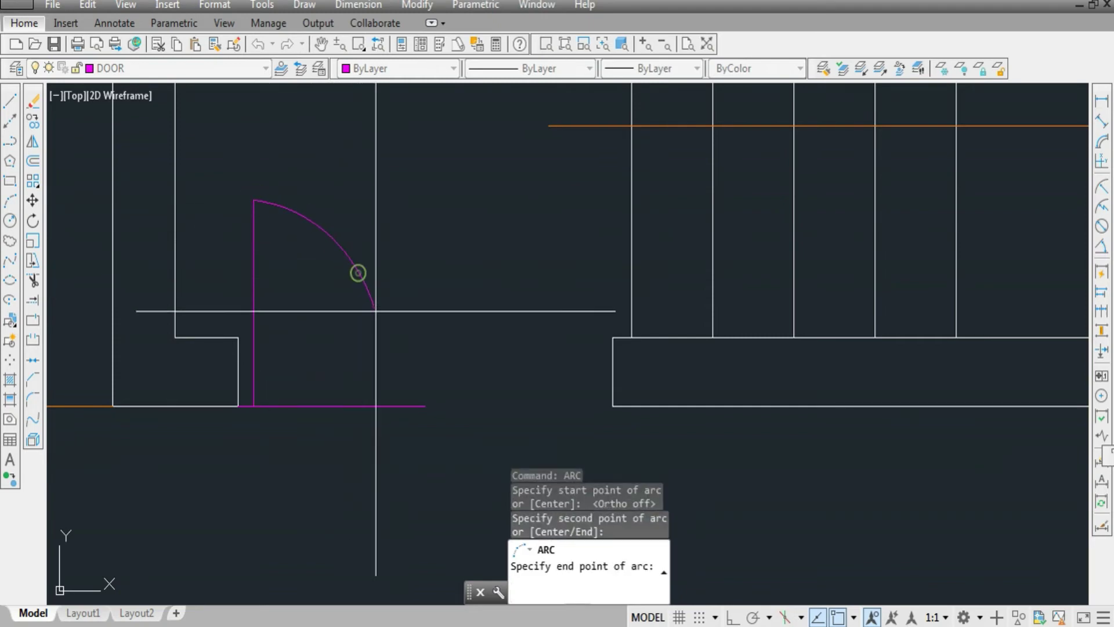
{"action": "left_click", "coordinate": [424, 406]}
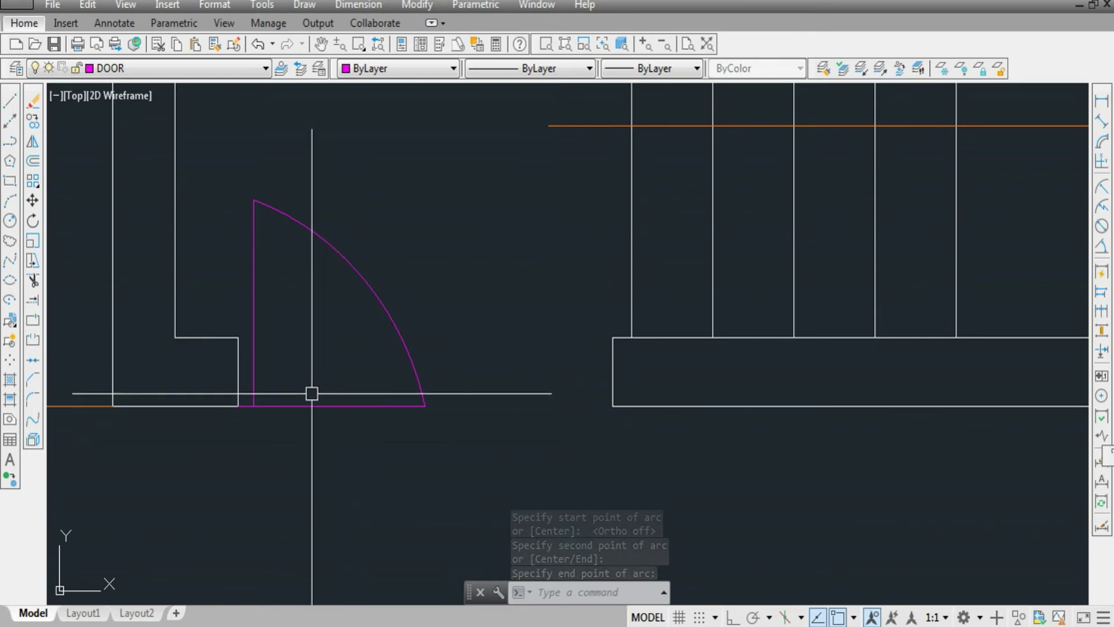
Cancel the accidental arc grip edit, then erase the door's horizontal base line
{"action": "left_click", "coordinate": [371, 285]}
{"action": "scroll", "coordinate": [371, 284], "scroll_direction": "up", "scroll_amount": 2}
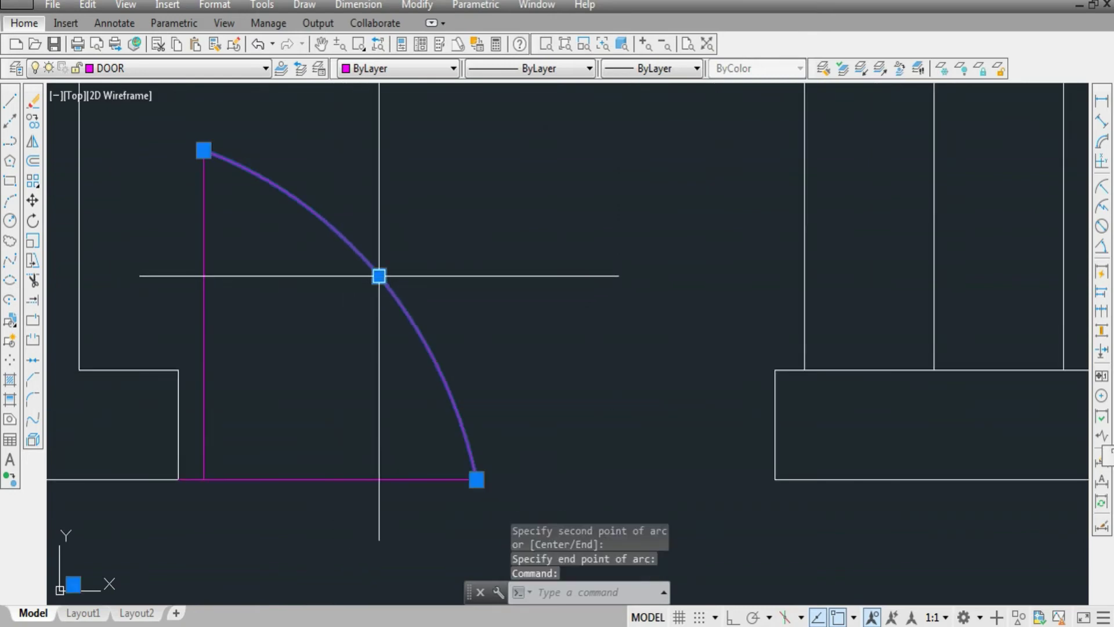
{"action": "left_click", "coordinate": [400, 259]}
{"action": "left_click", "coordinate": [390, 267]}
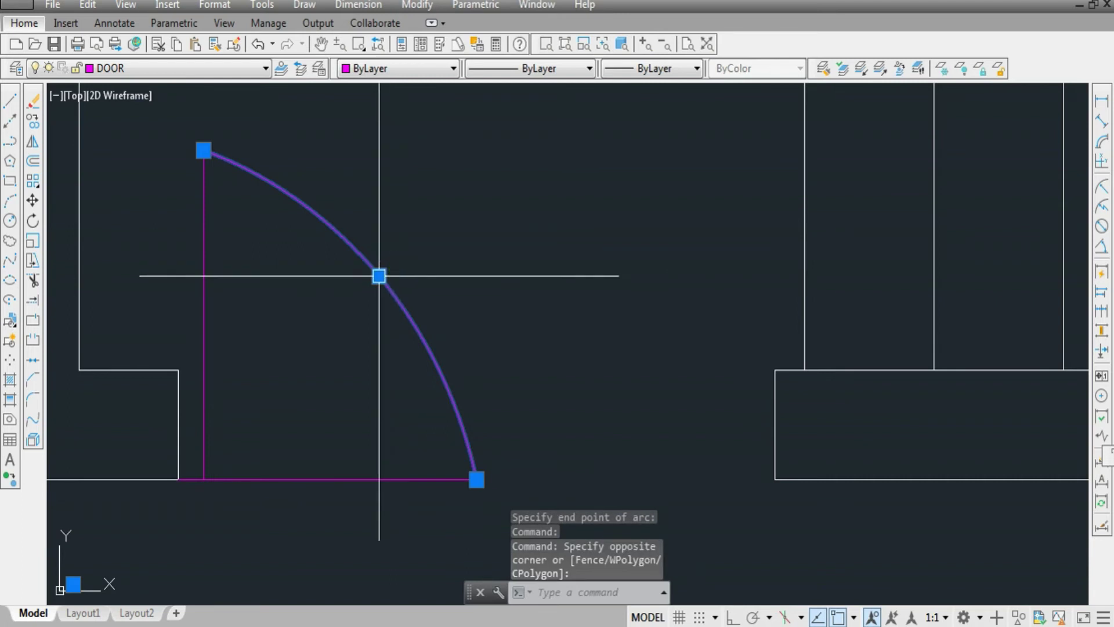
{"action": "left_click", "coordinate": [378, 275]}
{"action": "scroll", "coordinate": [393, 251], "scroll_direction": "up", "scroll_amount": 1}
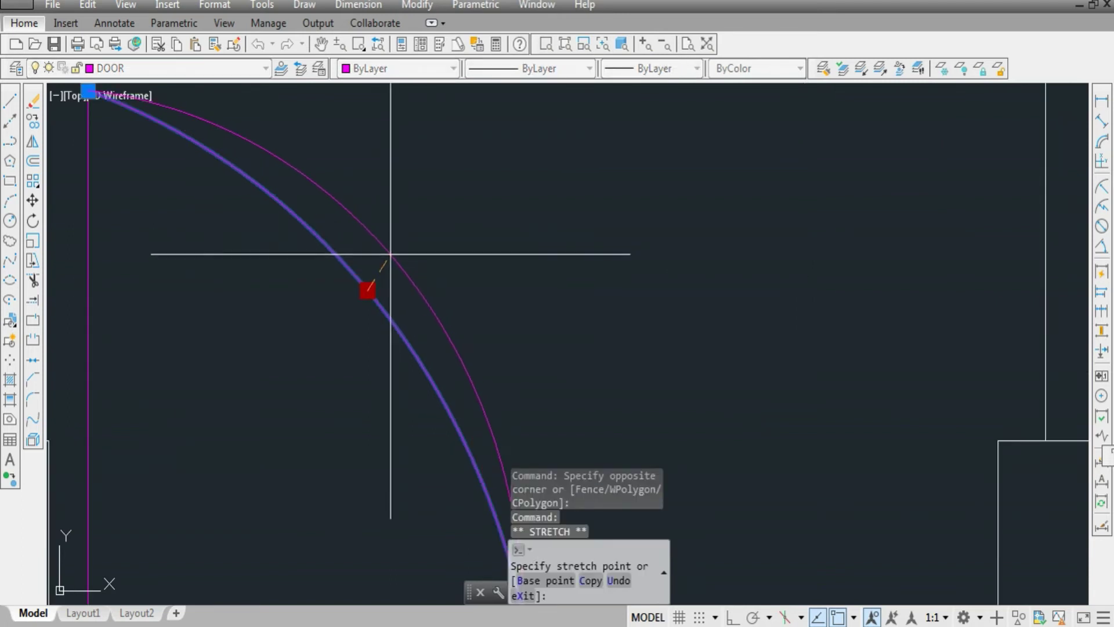
{"action": "scroll", "coordinate": [395, 251], "scroll_direction": "down", "scroll_amount": 1}
{"action": "key", "text": "Escape"}
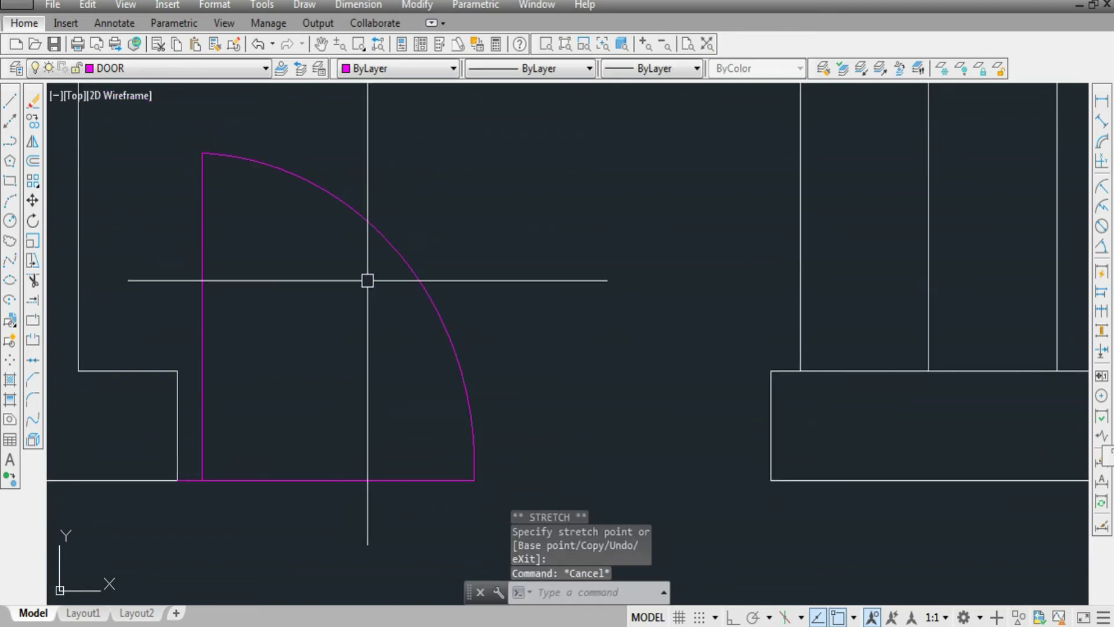
{"action": "scroll", "coordinate": [354, 276], "scroll_direction": "down", "scroll_amount": 1}
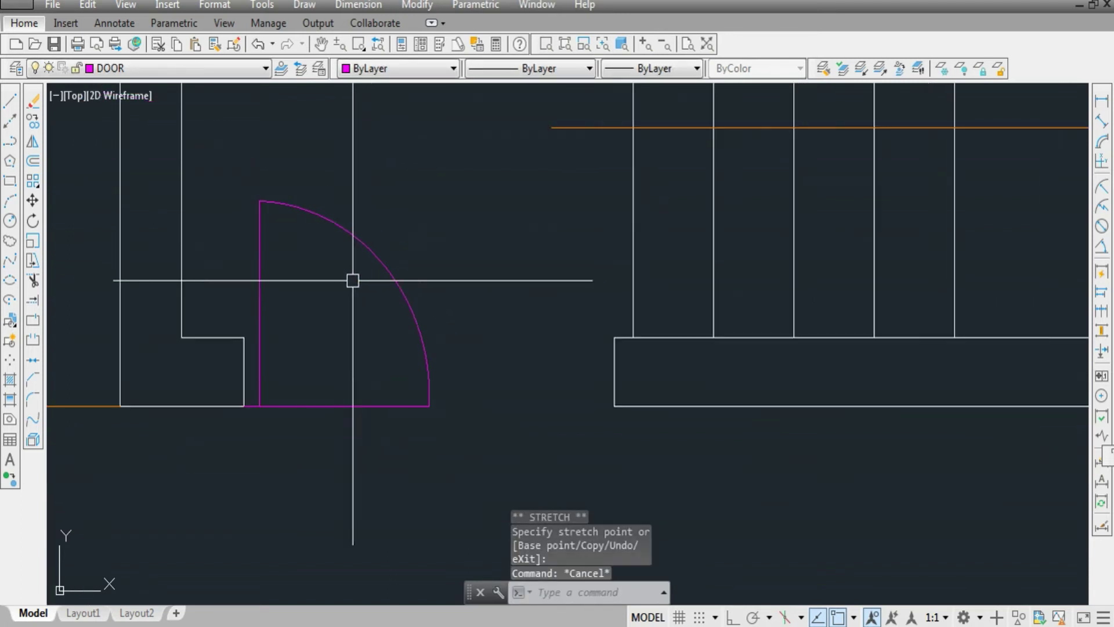
{"action": "left_click", "coordinate": [328, 401]}
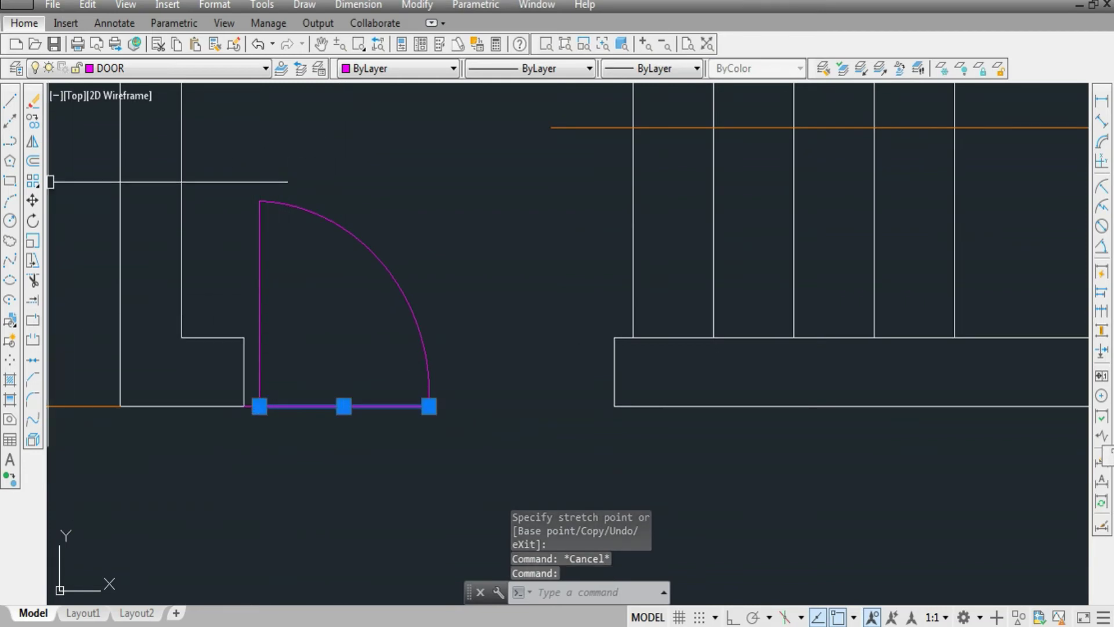
{"action": "left_click", "coordinate": [34, 106]}
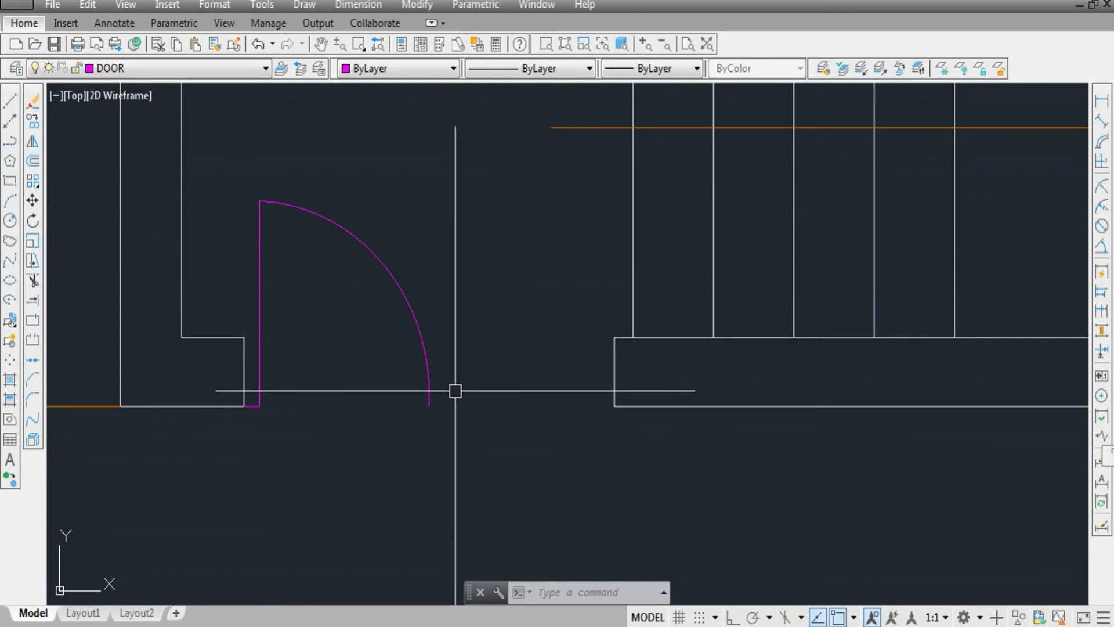
Check the 60-unit door width with a linear dimension from arc end to wall corner, then cancel it
{"action": "left_click", "coordinate": [1101, 100]}
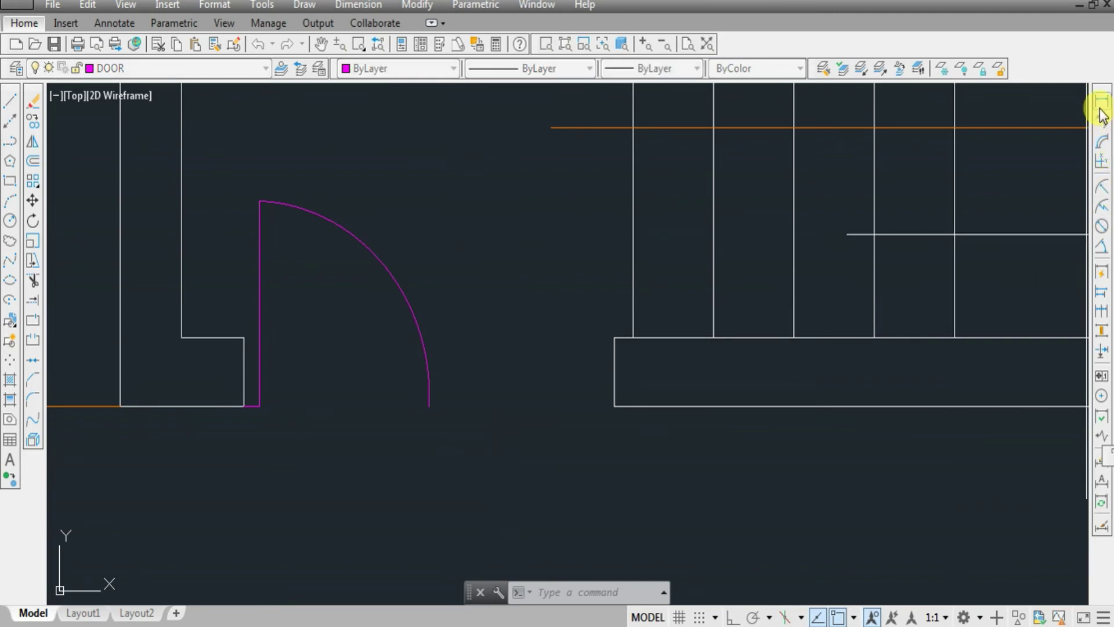
{"action": "left_click", "coordinate": [428, 406]}
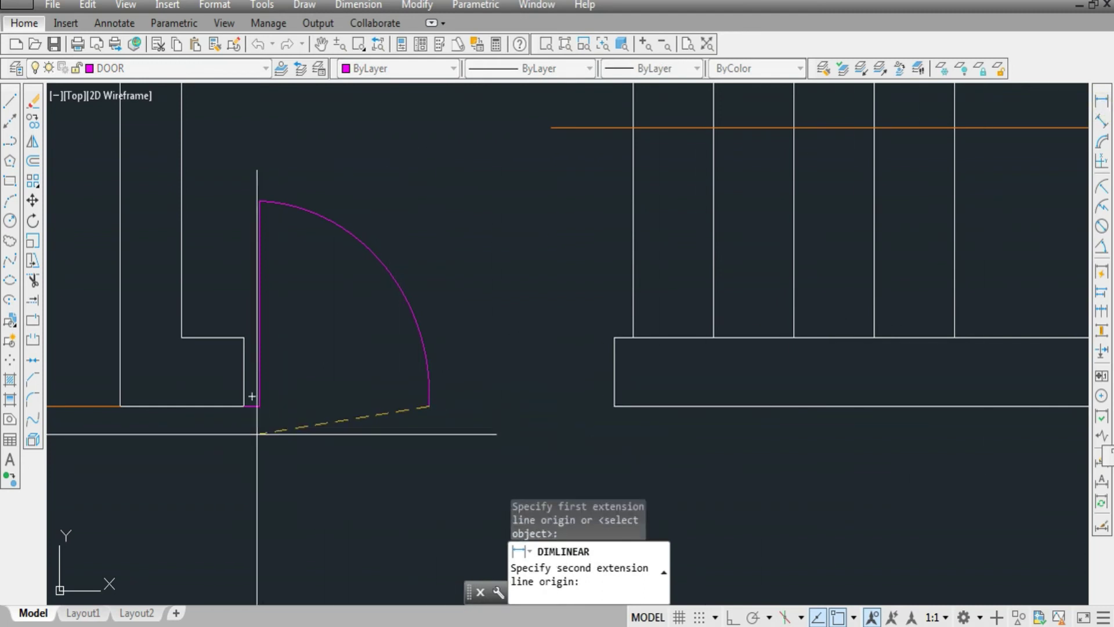
{"action": "left_click", "coordinate": [244, 405]}
{"action": "key", "text": "Escape"}
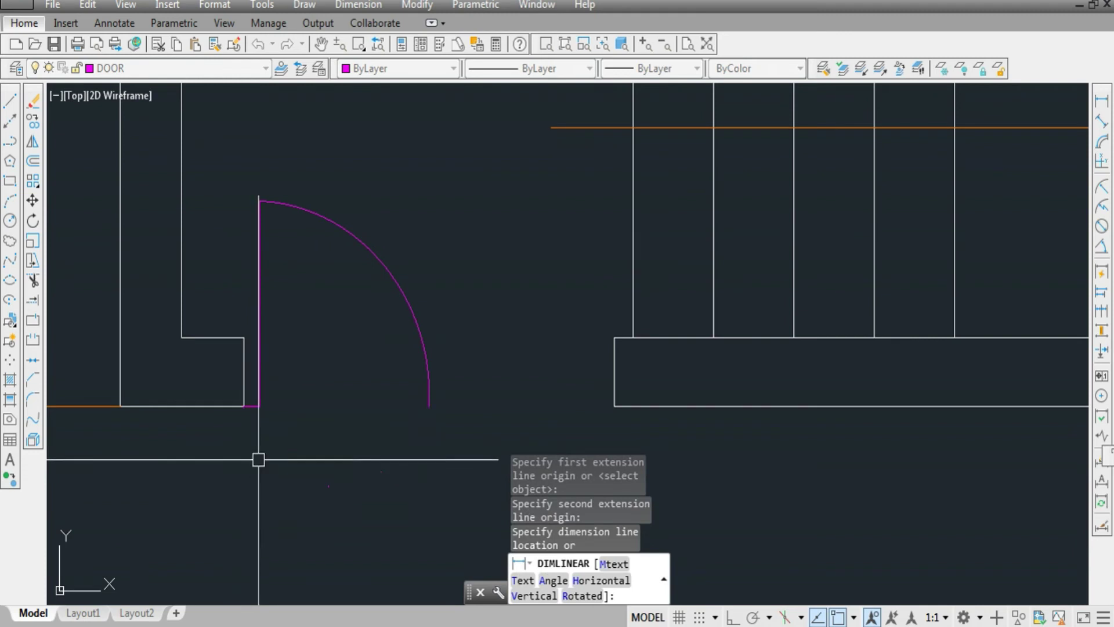
{"action": "key", "text": "Return"}
{"action": "left_click", "coordinate": [429, 405]}
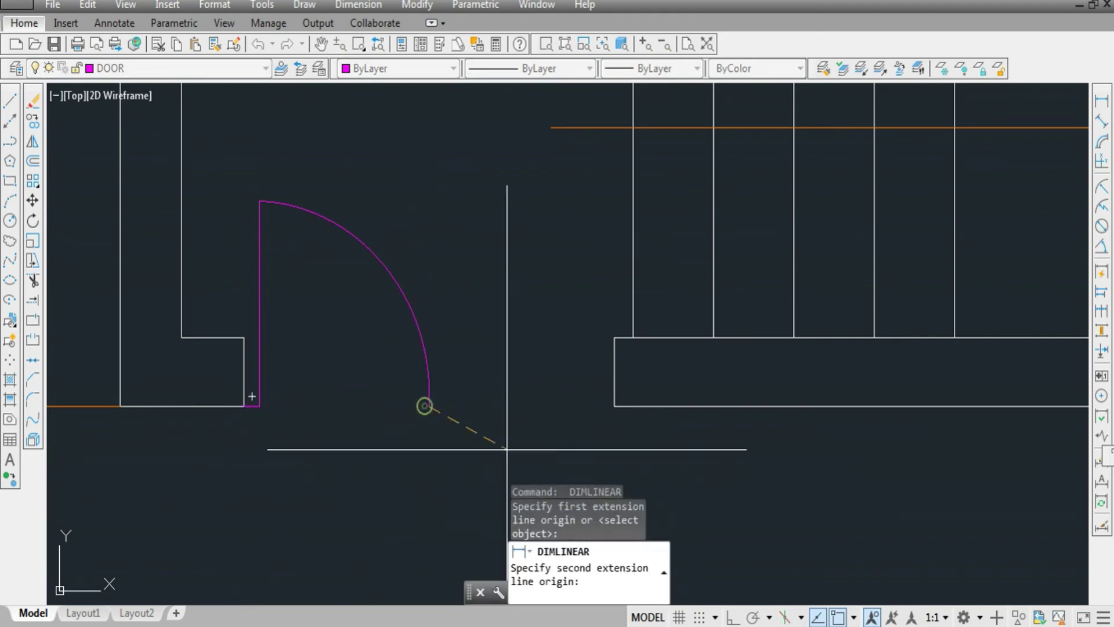
{"action": "left_click", "coordinate": [605, 412]}
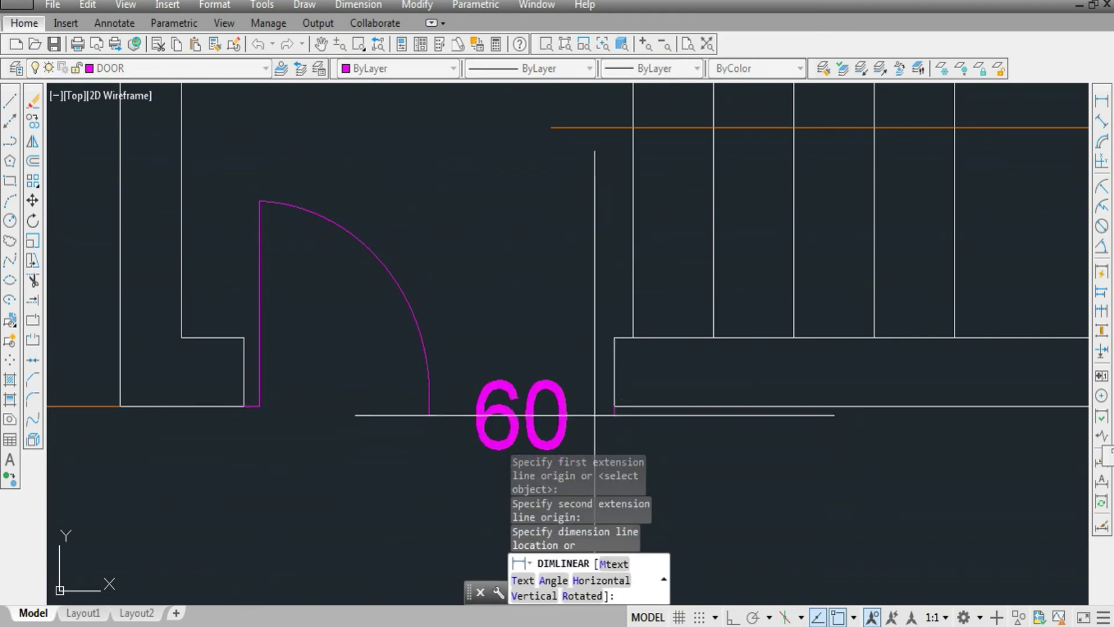
{"action": "key", "text": "Escape"}
Window-select the door leaf and its swing arc
{"action": "left_click", "coordinate": [499, 381]}
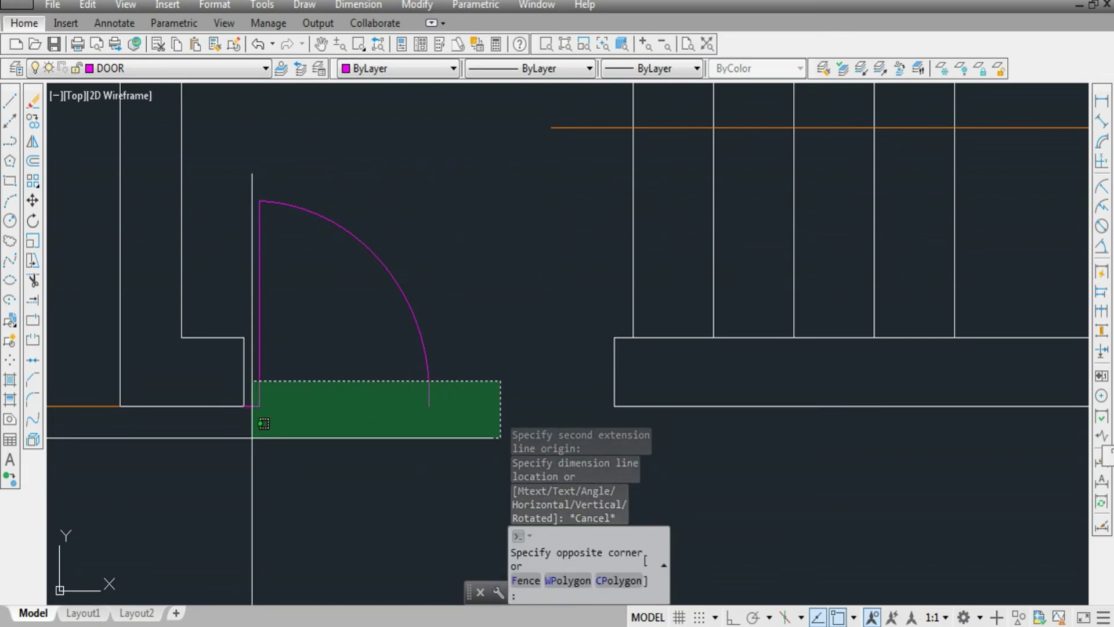
{"action": "left_click", "coordinate": [262, 422]}
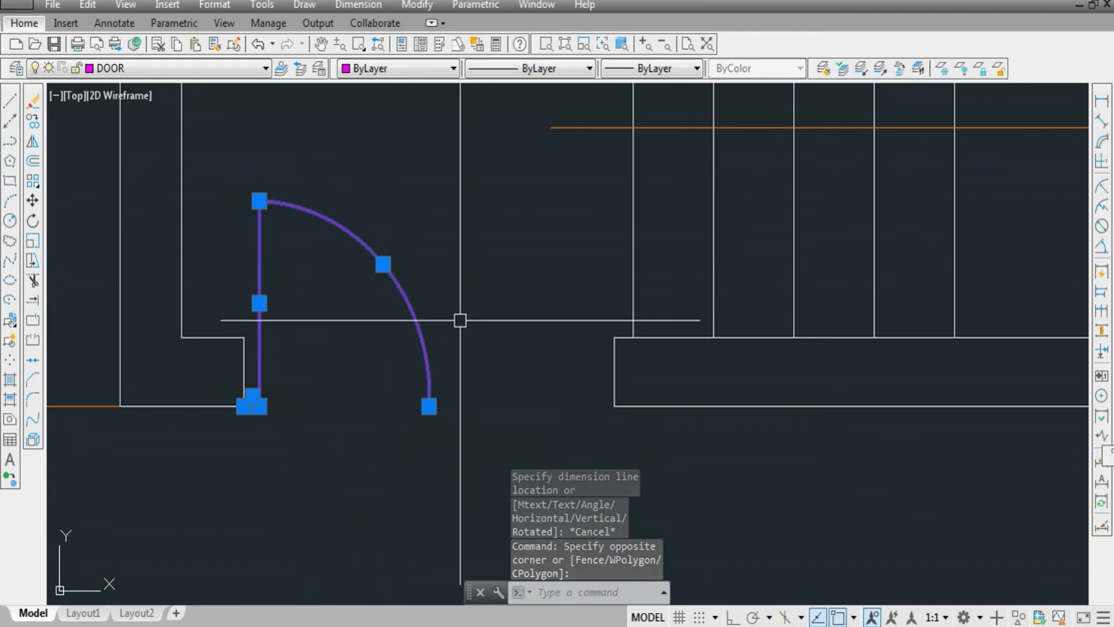
{"action": "left_click", "coordinate": [522, 300]}
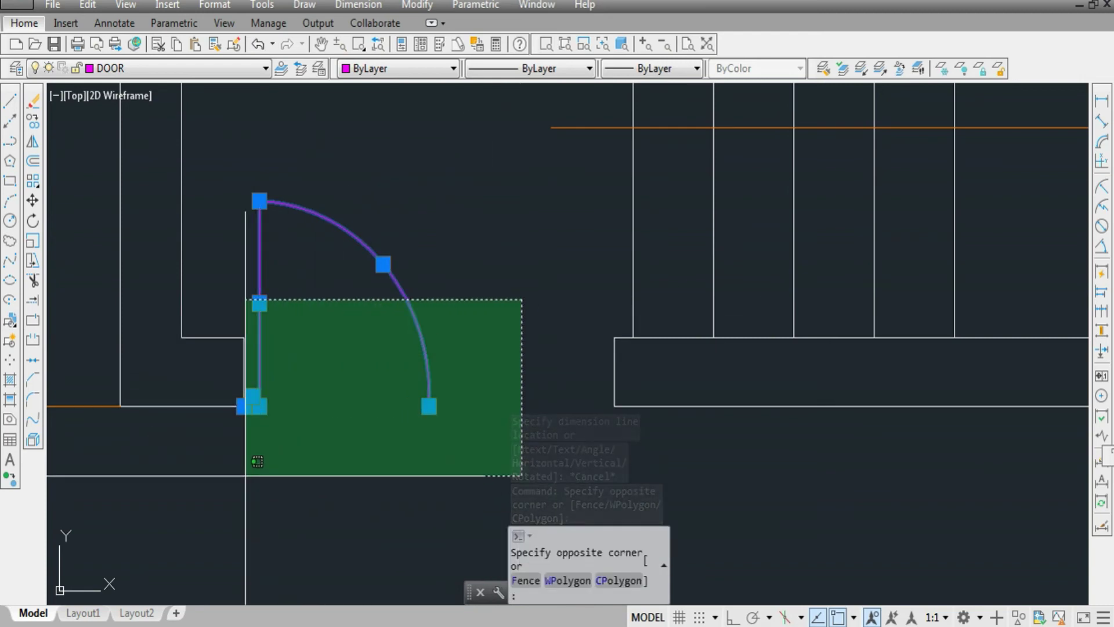
{"action": "left_click", "coordinate": [253, 467]}
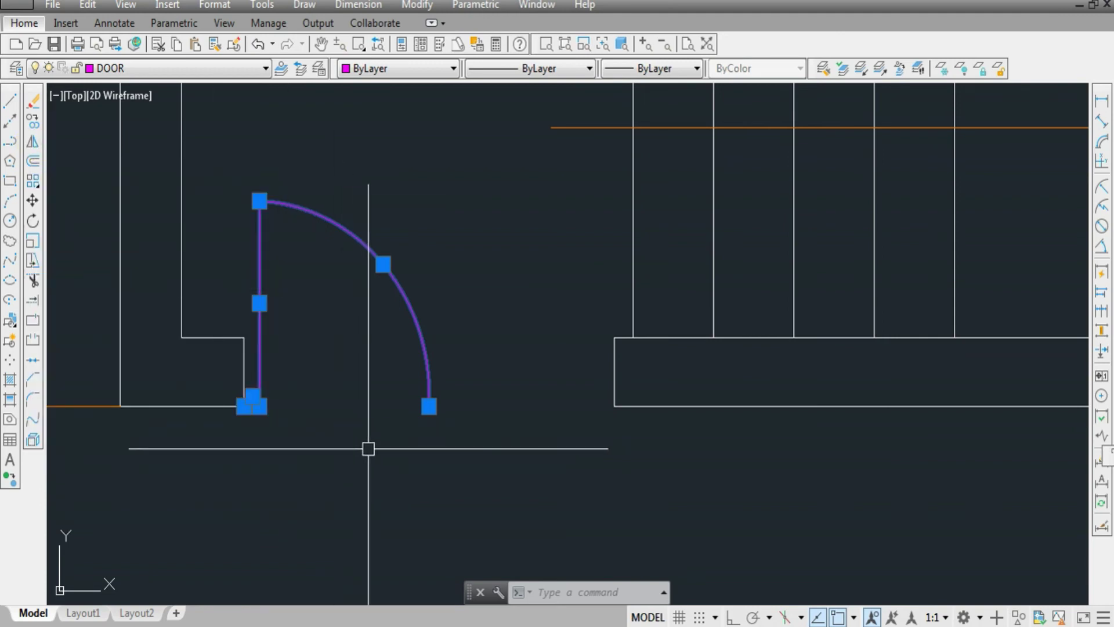
Mirror the door leaf and arc about a vertical axis through the arc's end point
{"action": "type", "text": "mi"}
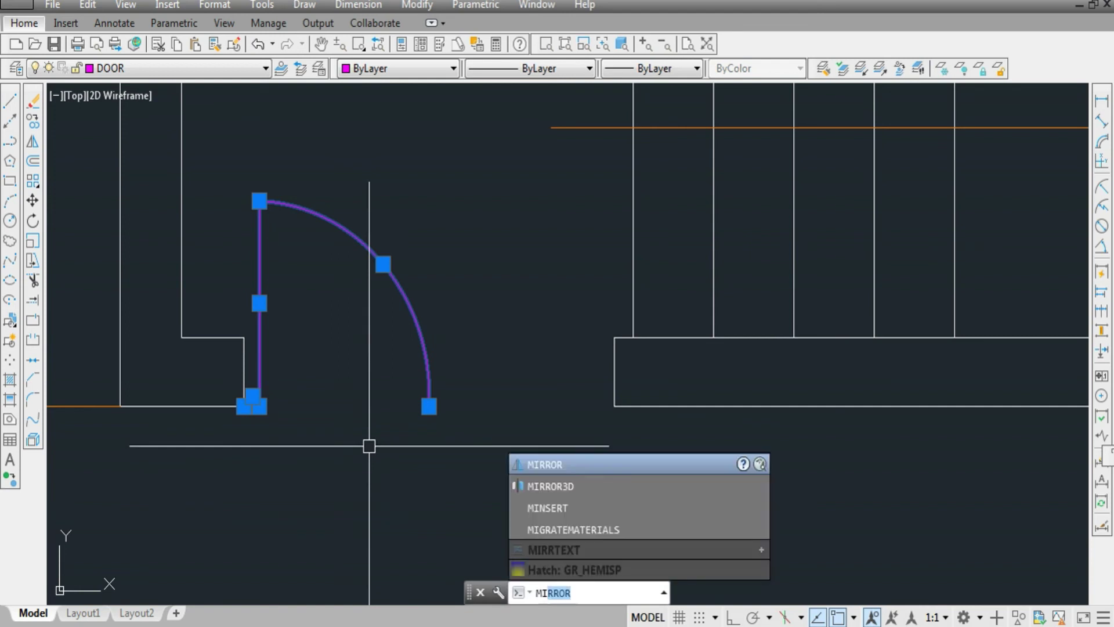
{"action": "key", "text": "Return"}
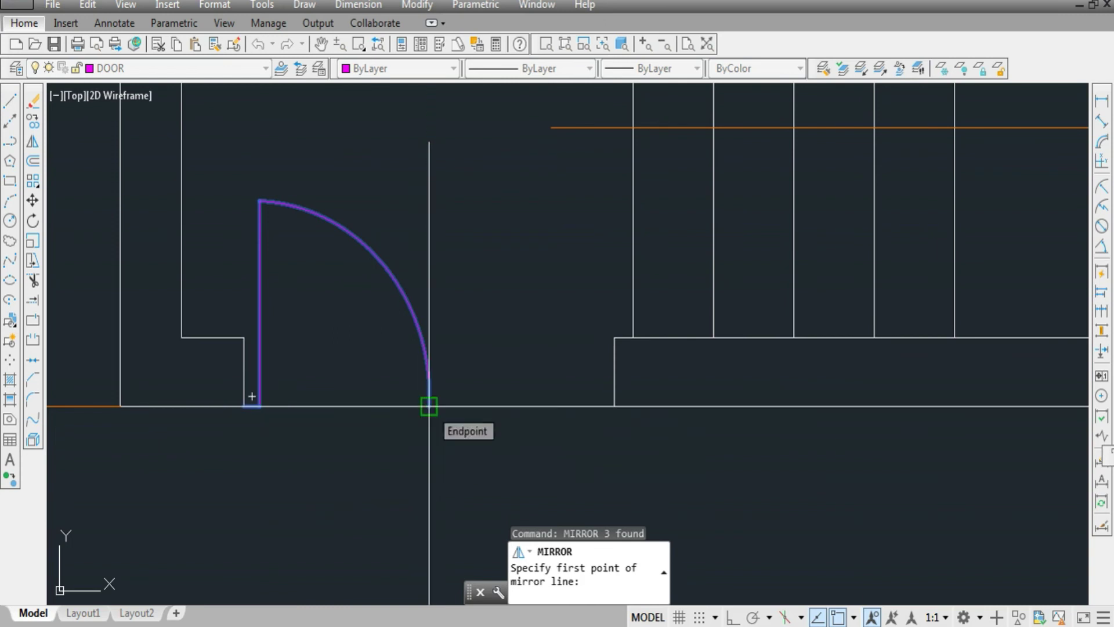
{"action": "left_click", "coordinate": [429, 405]}
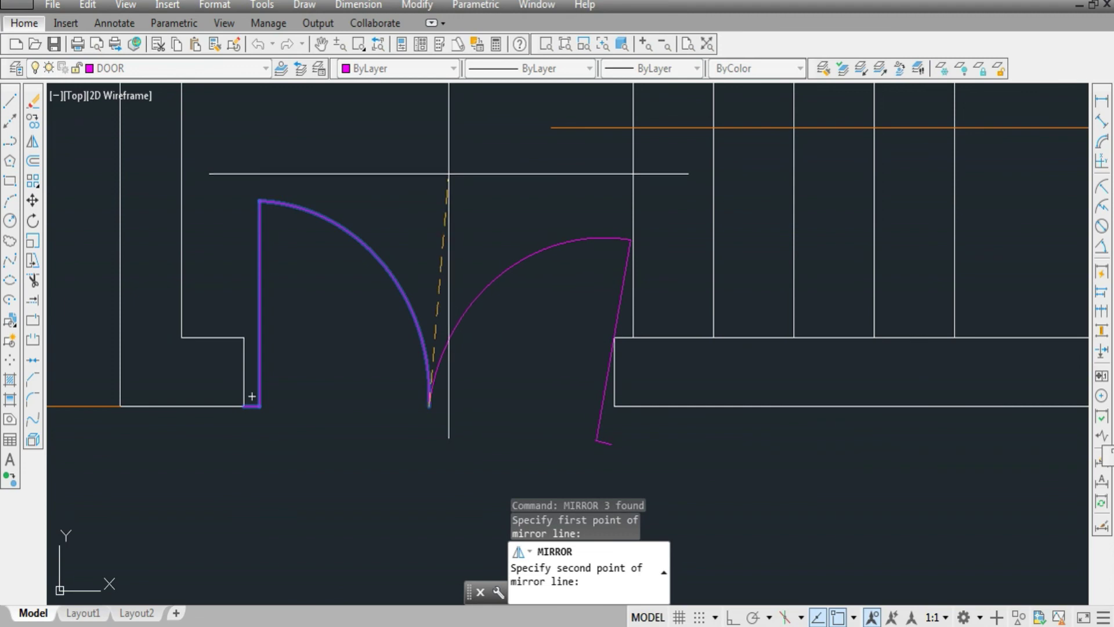
{"action": "key", "text": "F8"}
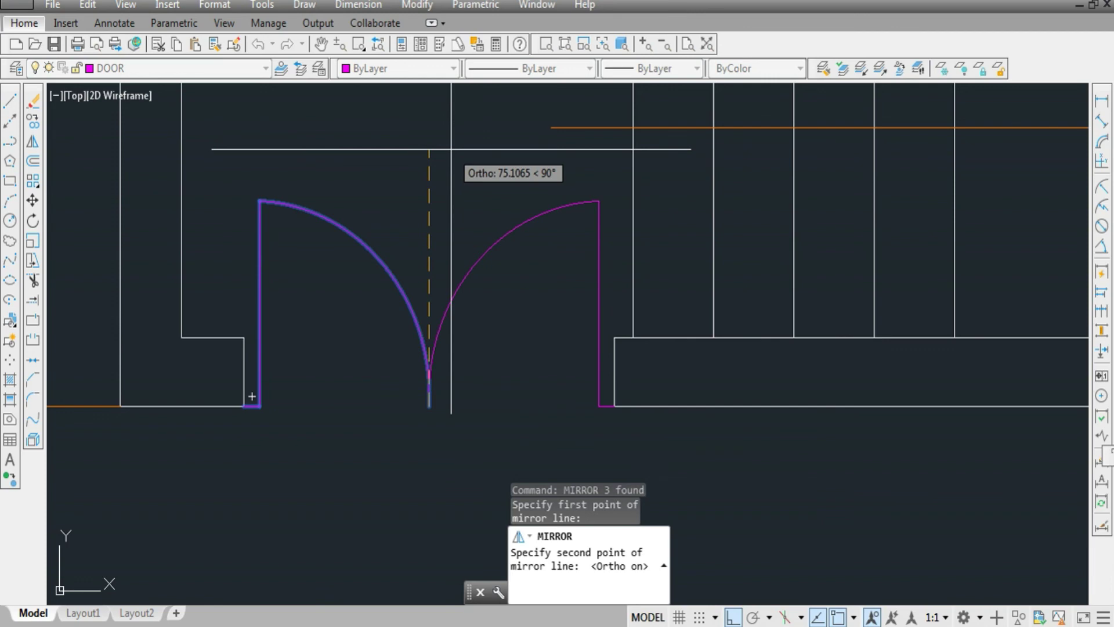
{"action": "left_click", "coordinate": [451, 149]}
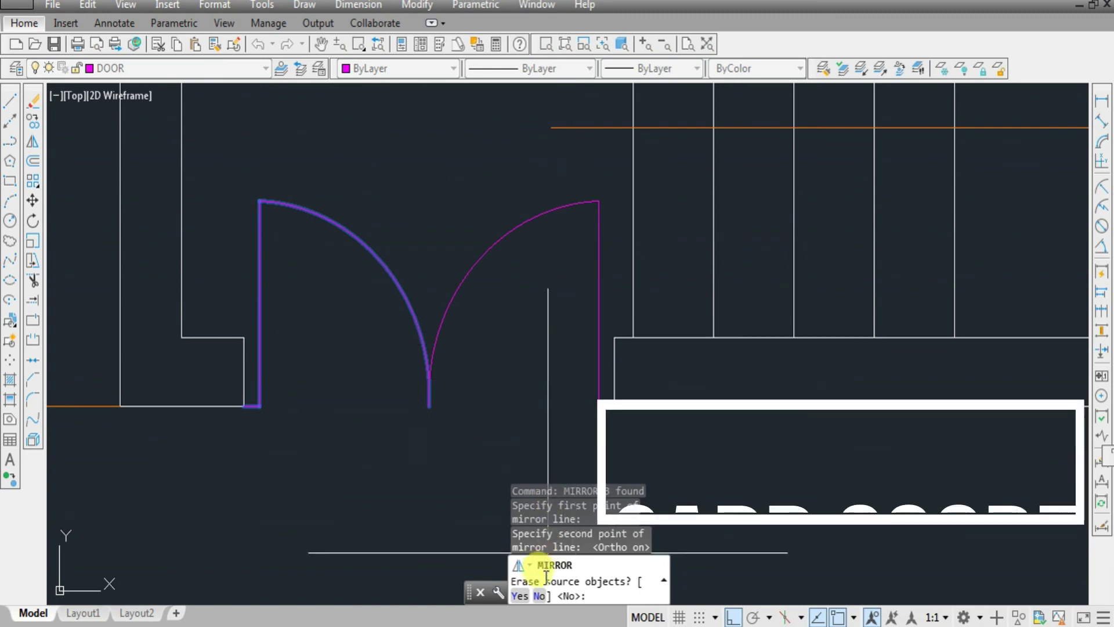
Keep the original leaf when mirroring, then zoom out to view the double door
{"action": "left_click", "coordinate": [540, 596]}
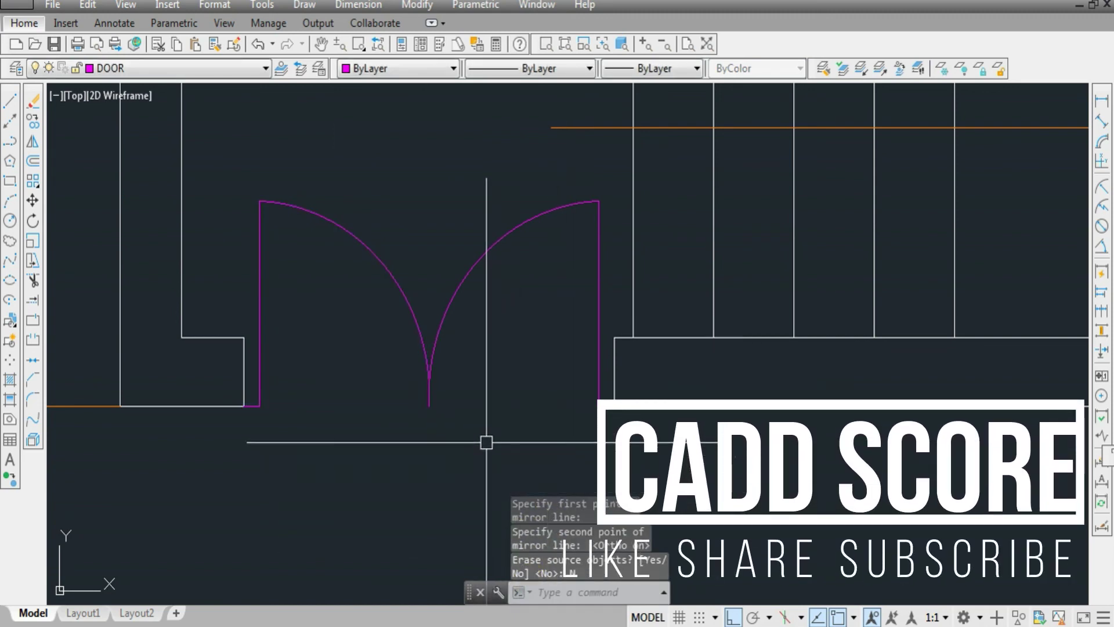
{"action": "scroll", "coordinate": [423, 344], "scroll_direction": "down", "scroll_amount": 3}
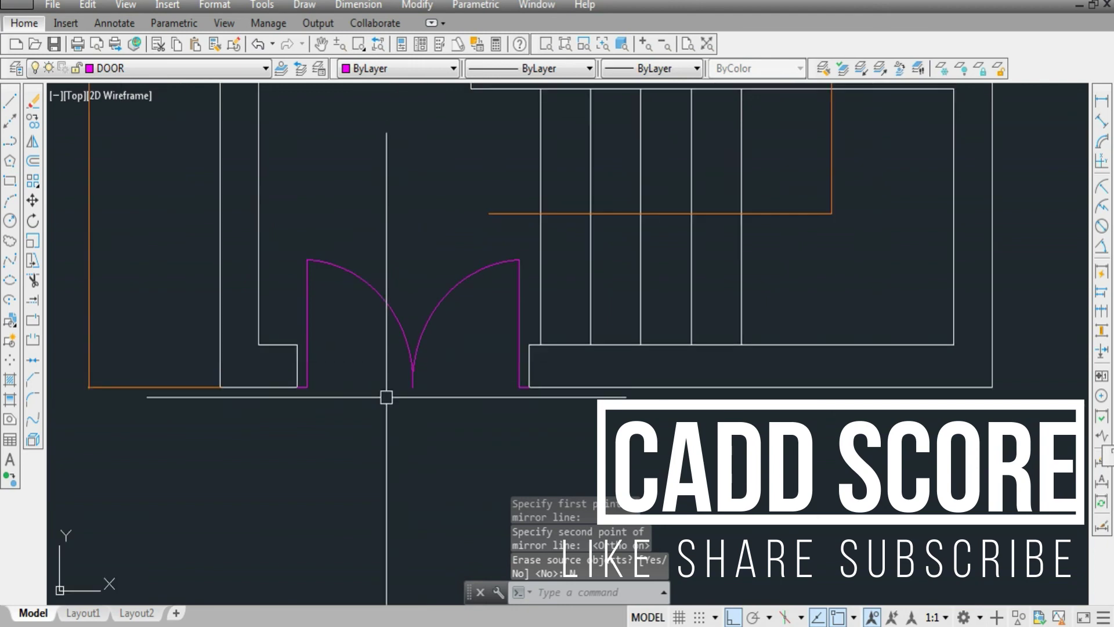
{"action": "scroll", "coordinate": [386, 398], "scroll_direction": "down", "scroll_amount": 1}
{"action": "scroll", "coordinate": [428, 385], "scroll_direction": "up", "scroll_amount": 1}
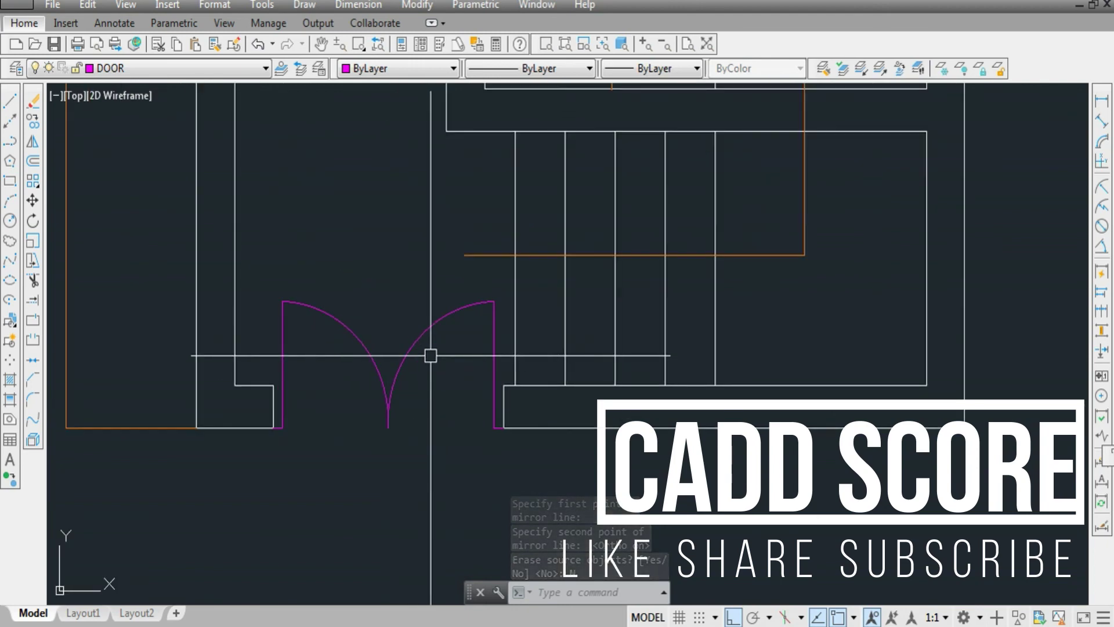